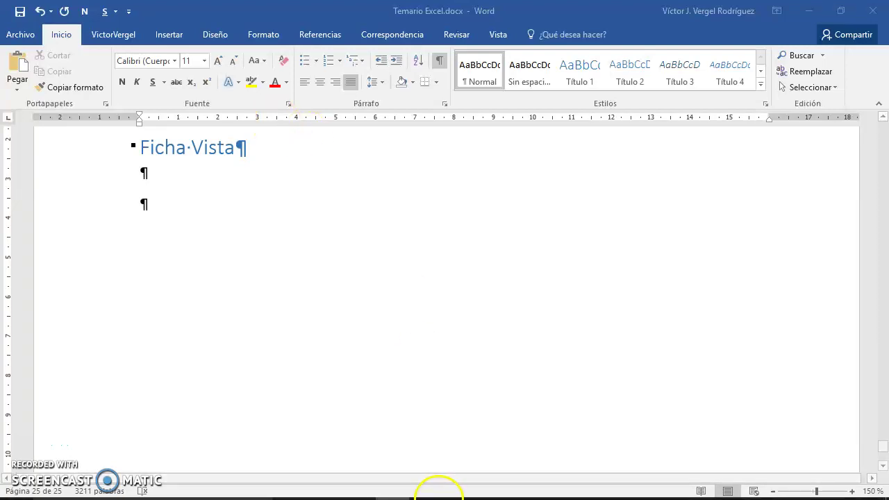
Step: Switch from the Word notes to the blank Libro1 Excel workbook
click(426, 486)
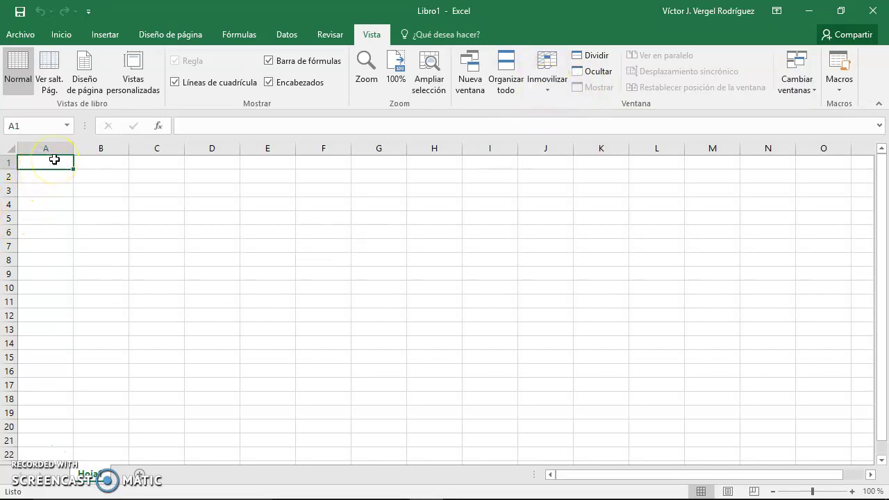
Step: Enter the heading Empleado in A1, then Emple 1 and Emple 2 in A2:A3
text(Empleado)
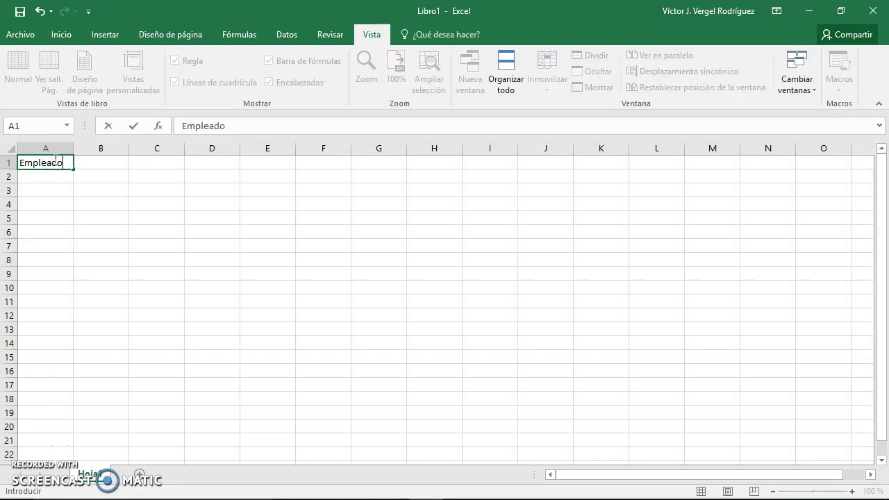
key(Return)
text(Empleado)
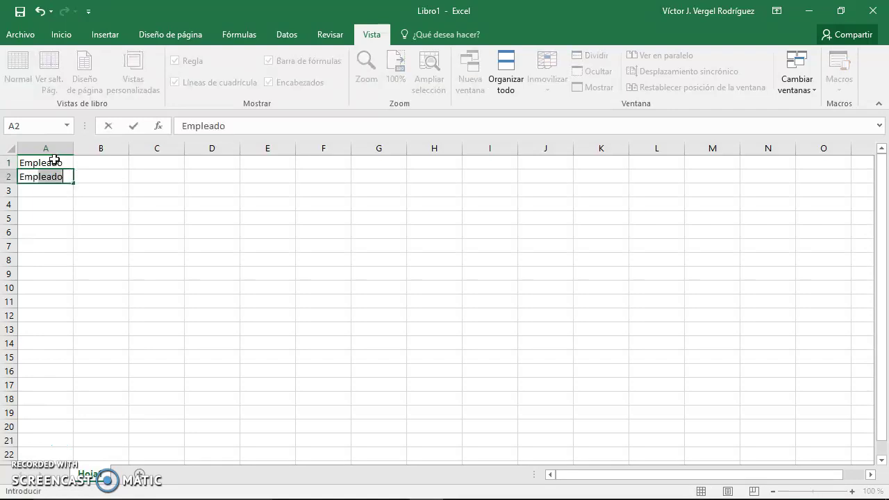
text(le 1)
key(Return)
text(emp)
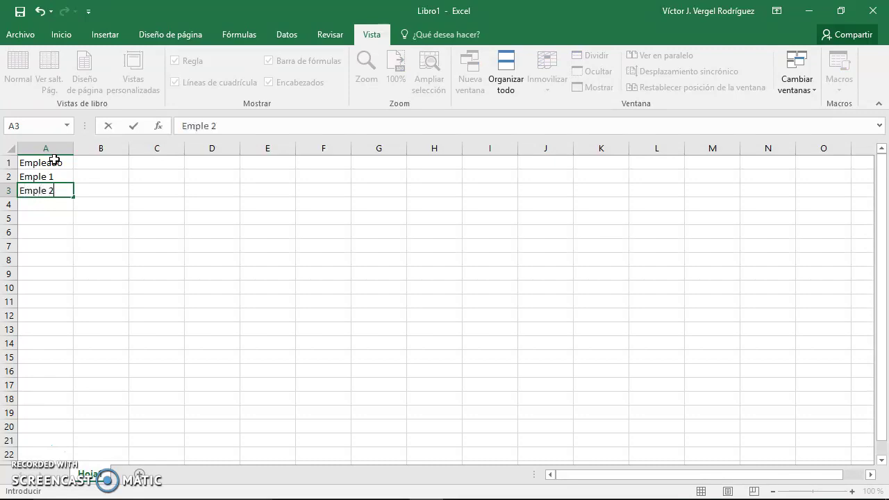
key(Return)
Step: Extend the Emple series from A2:A3 down to Emple 180 in row 181
key(Up)
key(Up)
key(shift+Down)
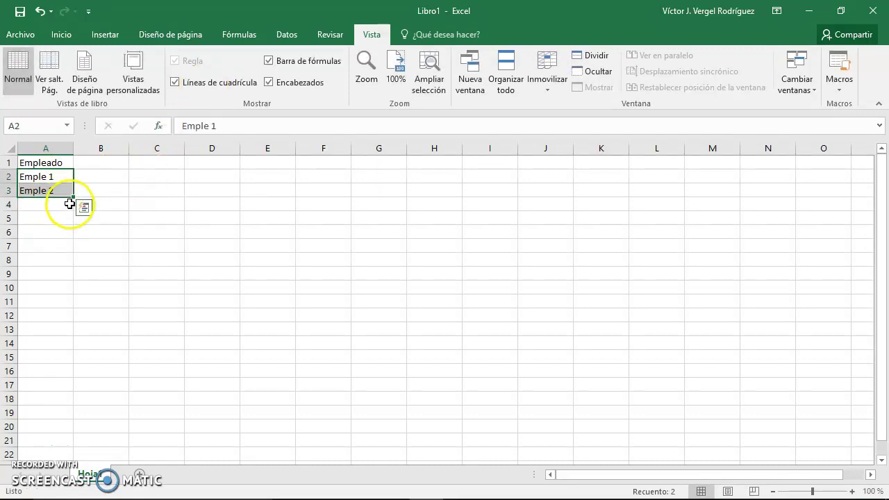
mouse_move(73, 198)
mouse_down()
mouse_move(83, 417)
mouse_move(79, 347)
mouse_up()
scroll(77, 335, up, 17)
scroll(79, 337, up, 8)
scroll(79, 336, up, 19)
scroll(78, 337, up, 9)
Step: Enter the heading Salario in B1, 600 in B2 and 601 in B3
click(101, 162)
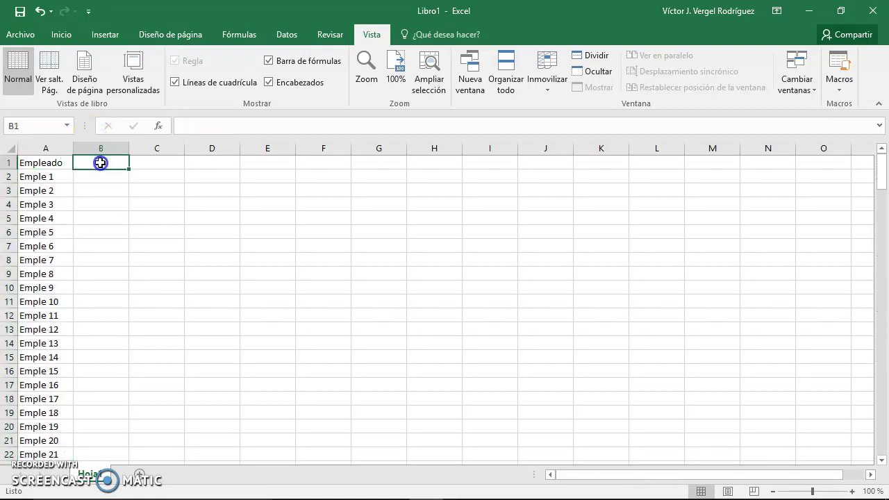
text(Salario)
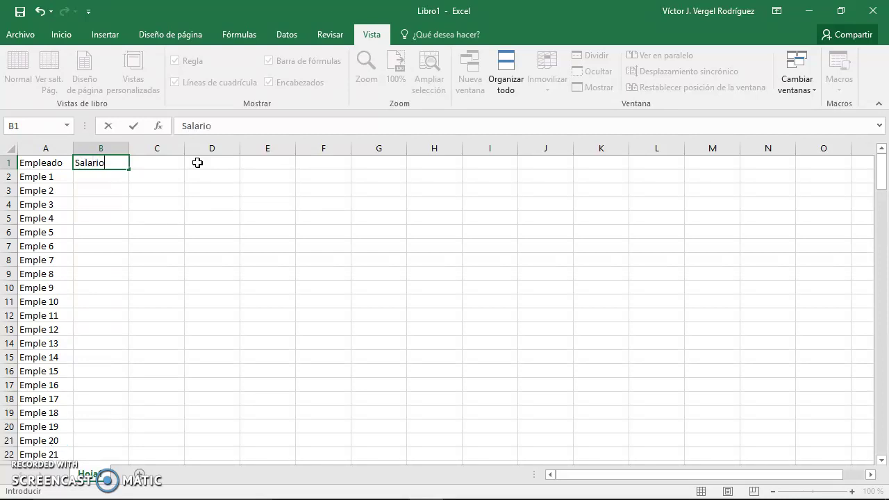
key(Return)
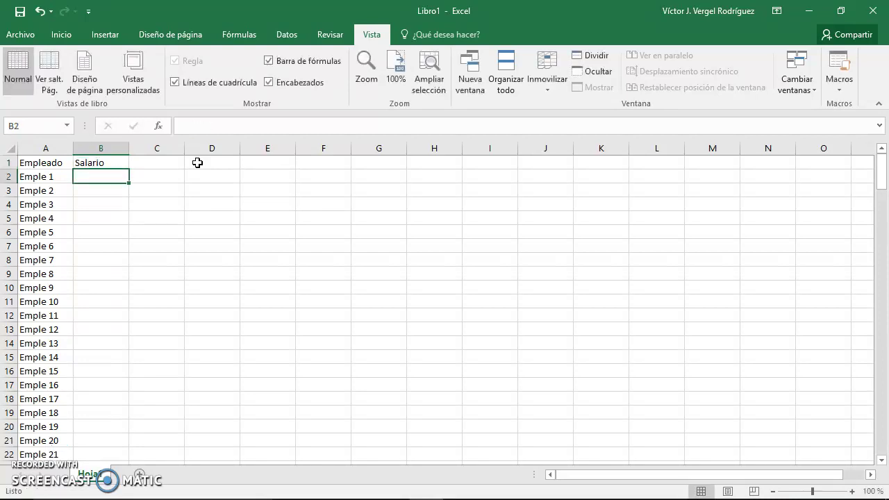
text(600)
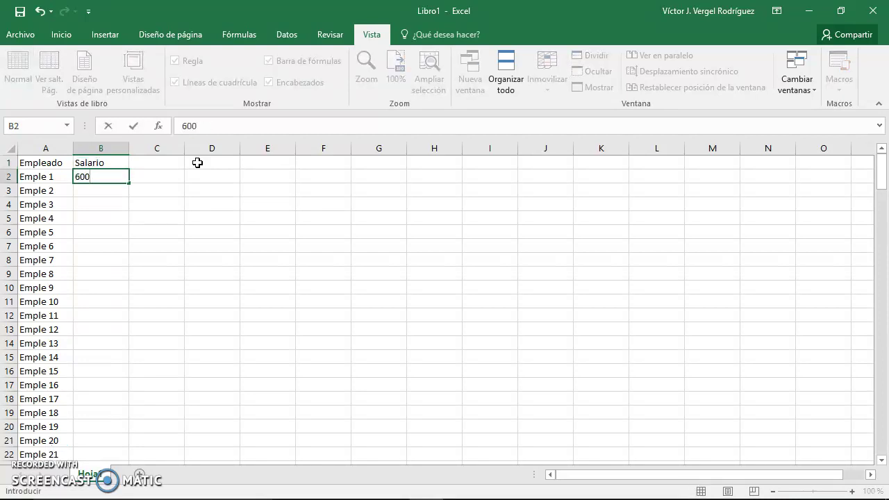
key(Return)
key(BackSpace)
text(1)
key(Return)
Step: Fill the salary series from B2:B3 down to the last employee row
key(Up)
key(Up)
key(shift+Down)
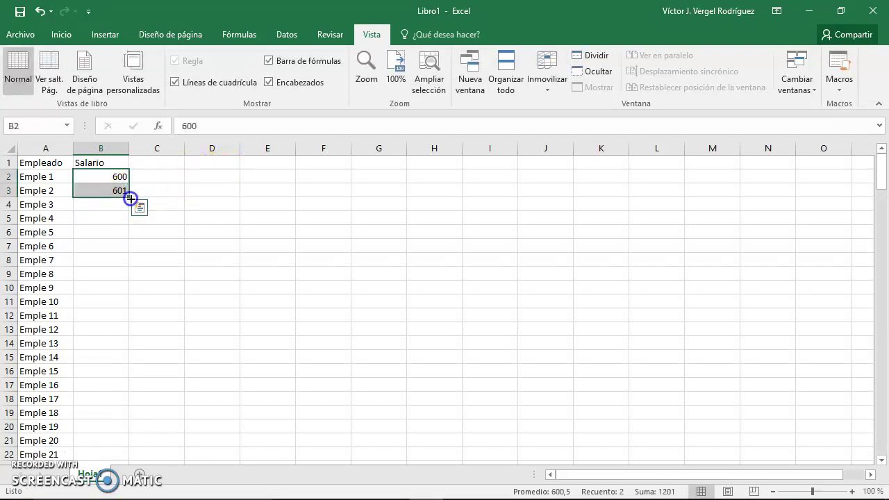
double_click(130, 198)
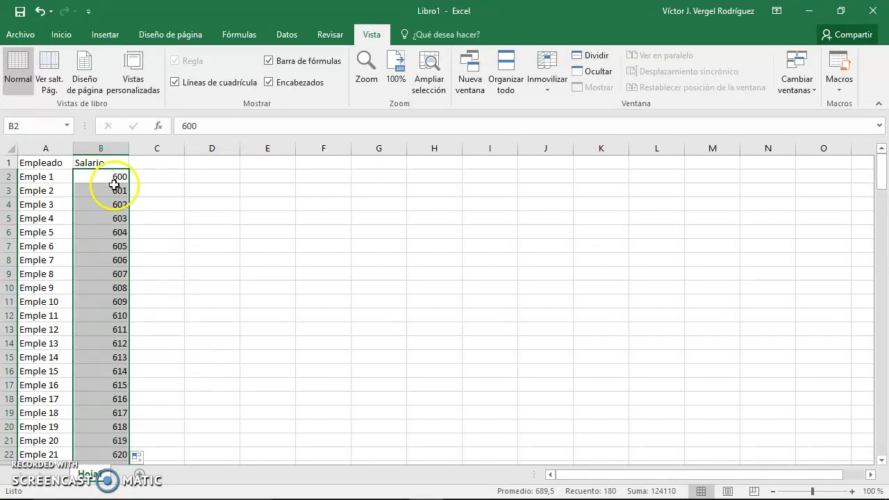
click(108, 161)
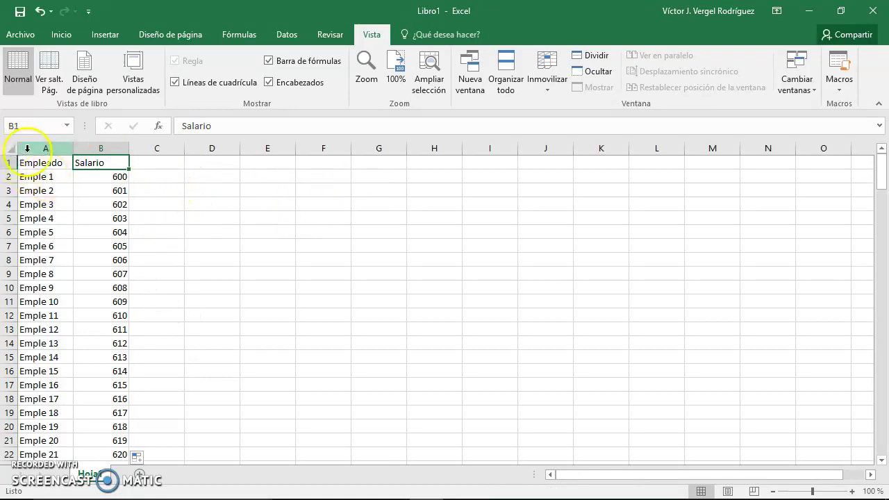
Step: Enter the heading Número días vacaciones in C1 and values 2, 3, 3, 4, 2 in C2:C6
click(149, 162)
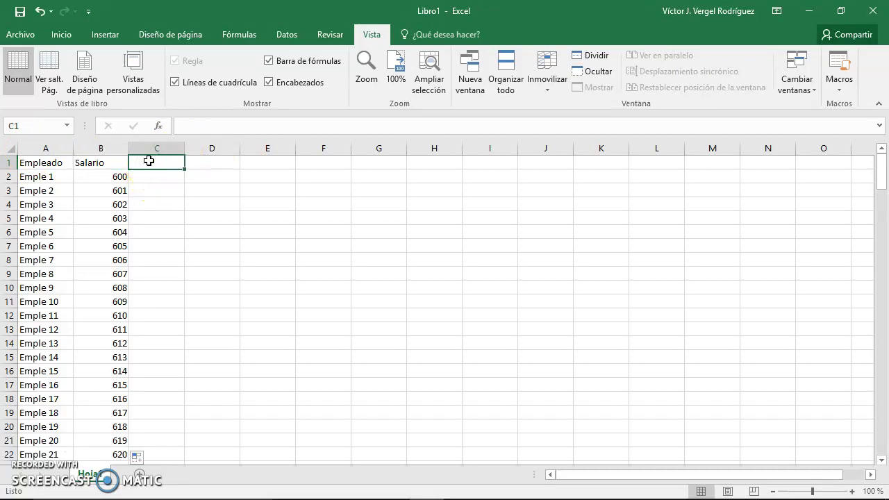
text(Nu)
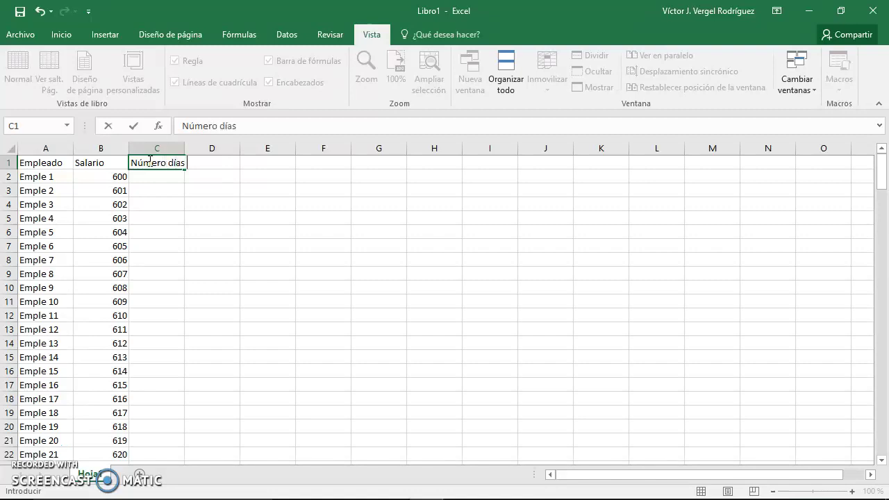
text(iones)
key(Return)
text(2)
key(Return)
text(3)
key(Return)
text(3)
key(Return)
text(4)
key(Return)
text(2)
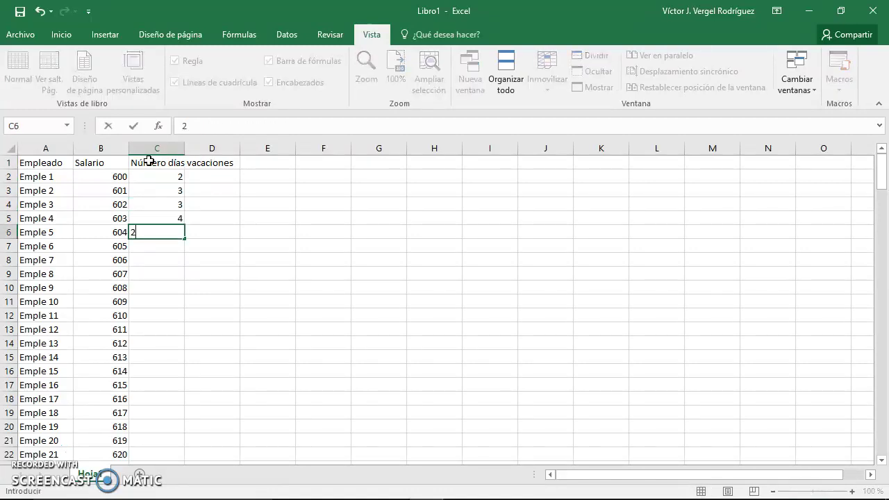
key(Return)
Step: Copy the 2, 3, 3, 4, 2 block and paste it repeatedly into C7 through C21
key(Up)
key(shift+Up)
key(shift+Up)
key(shift+Up)
key(shift+Up)
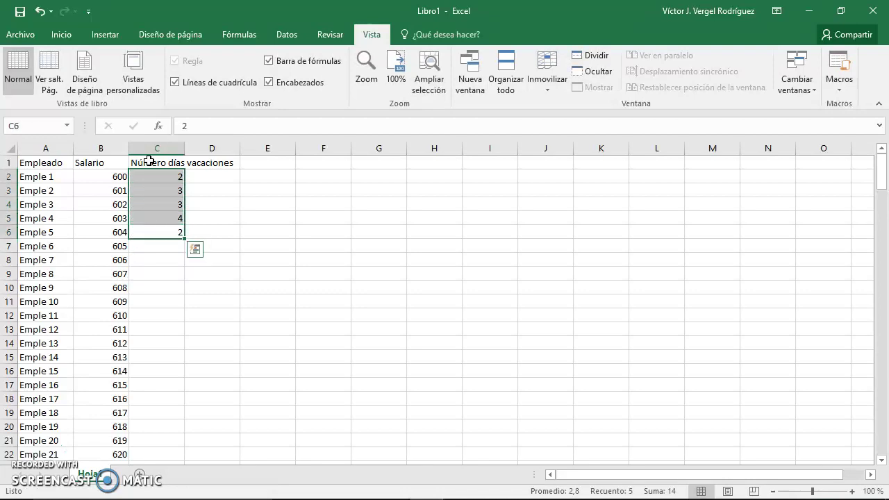
key(ctrl+c)
key(Down)
key(Down)
key(Up)
key(ctrl+v)
key(ctrl+Down)
key(Down)
key(shift+Down)
key(shift+Down)
key(shift+Down)
key(ctrl+v)
key(Down)
key(shift+Down)
key(shift+Down)
key(shift+Down)
key(ctrl+v)
Step: Continue pasting the five-value pattern into C22 through C36
key(ctrl+Down)
key(ctrl+Up)
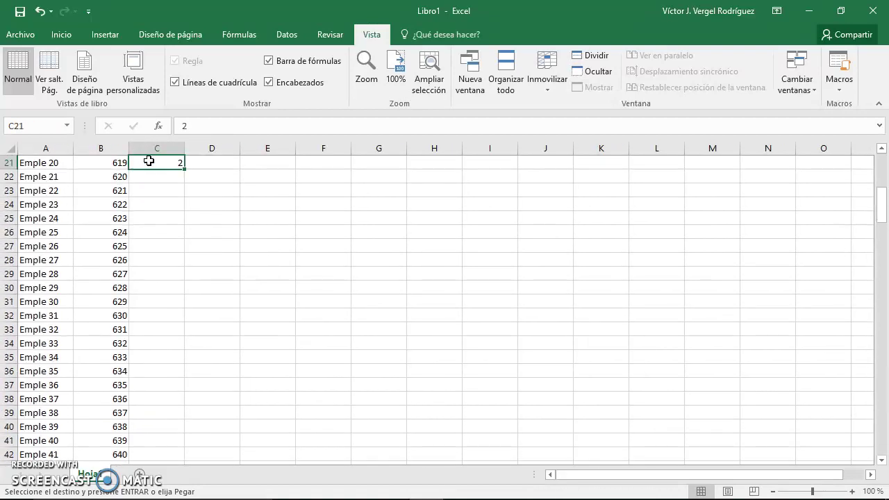
key(shift+Down)
key(shift+Down)
key(shift+Down)
key(ctrl+v)
key(ctrl+Down)
key(Down)
key(shift+Down)
key(shift+Down)
key(shift+Down)
key(ctrl+v)
key(ctrl+Down)
key(Down)
key(shift+Down)
key(shift+Down)
key(shift+Down)
key(ctrl+v)
key(ctrl+shift+Up)
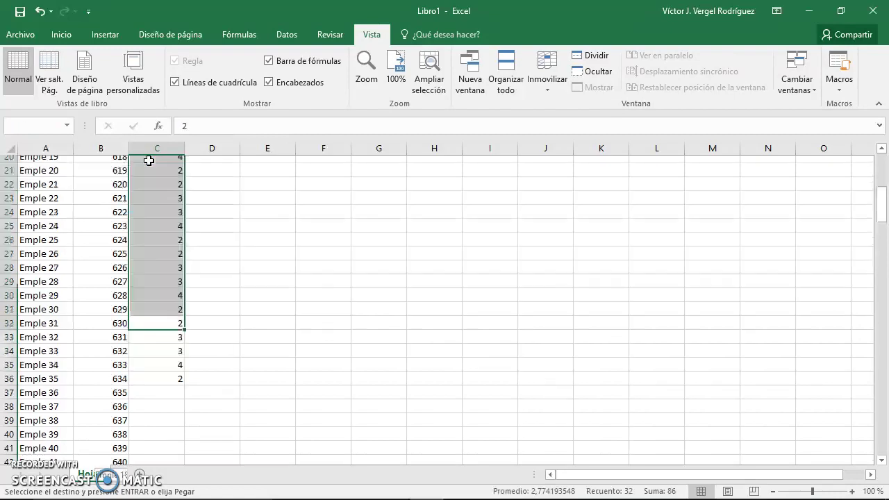
Step: Copy the vacation values C2:C36 and paste them starting at C37
key(ctrl+q)
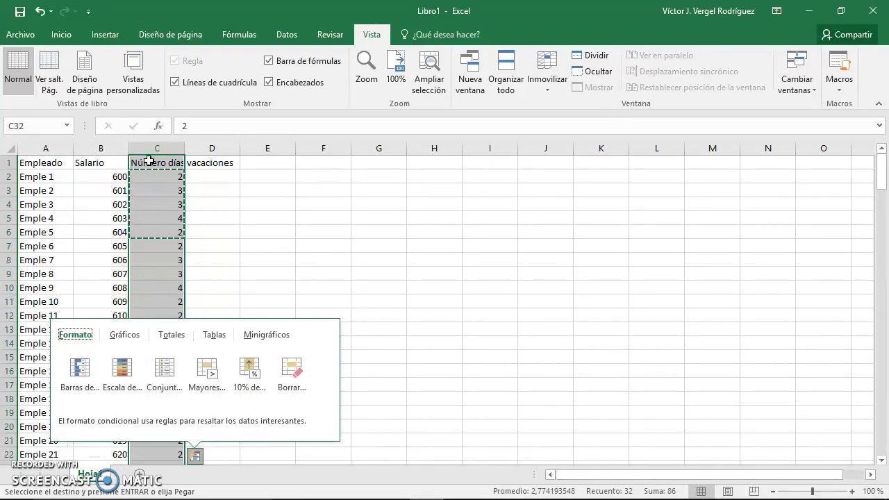
key(Escape)
scroll(174, 168, down, 7)
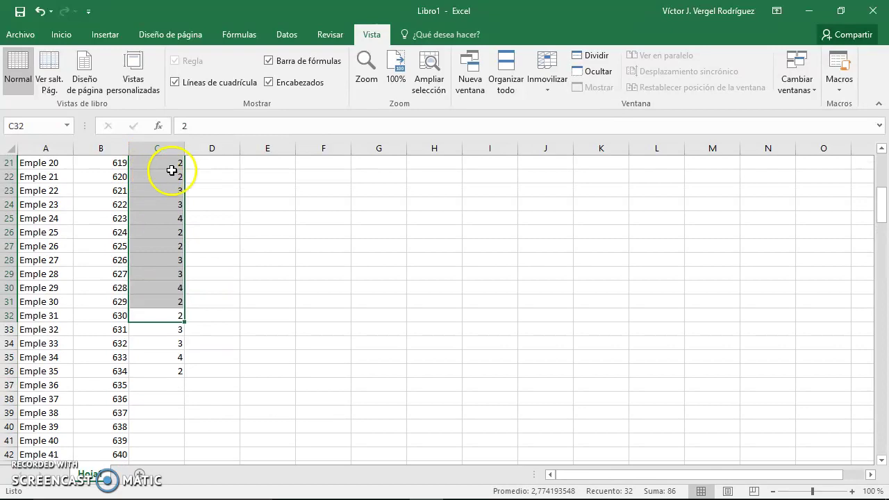
click(162, 369)
key(shift+Up)
key(shift+Up)
key(shift+Up)
drag(162, 368, 165, 176)
key(ctrl+c)
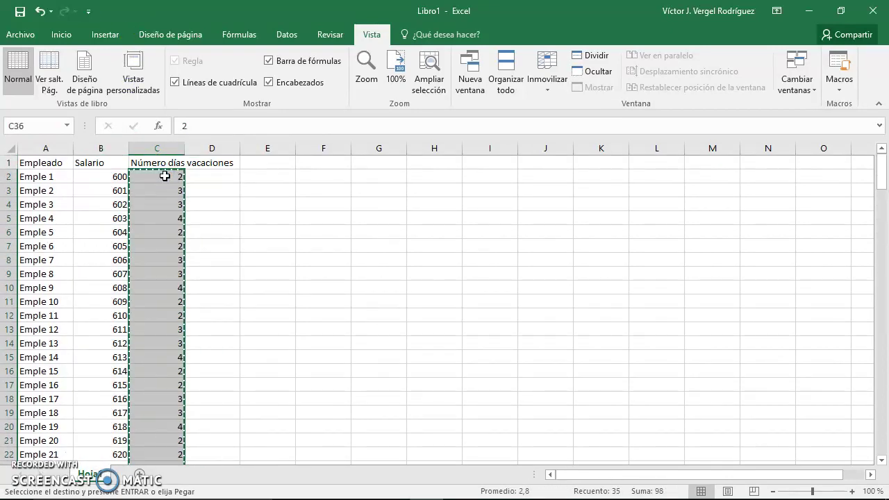
key(ctrl+Down)
key(ctrl+Up)
key(Down)
key(ctrl+v)
key(Down)
key(ctrl)
key(Escape)
Step: Copy the 70 vacation values C2:C71 and paste them starting at C72
key(Left)
key(ctrl+Down)
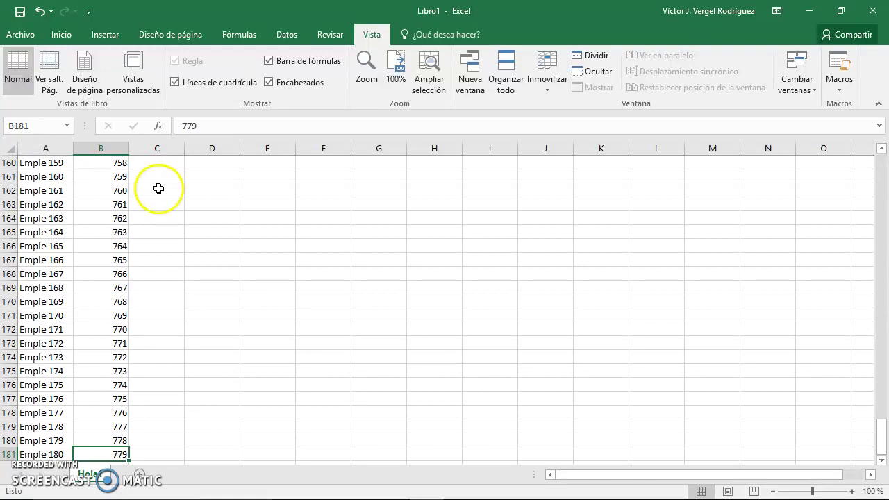
click(158, 188)
key(ctrl+Up)
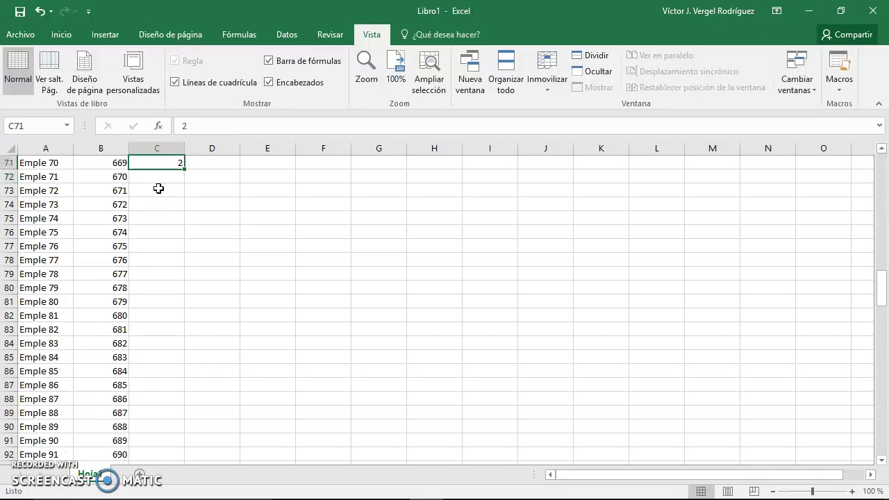
key(ctrl+shift+Up)
key(ctrl+c)
key(ctrl+Down)
key(ctrl+Up)
key(Down)
key(ctrl+v)
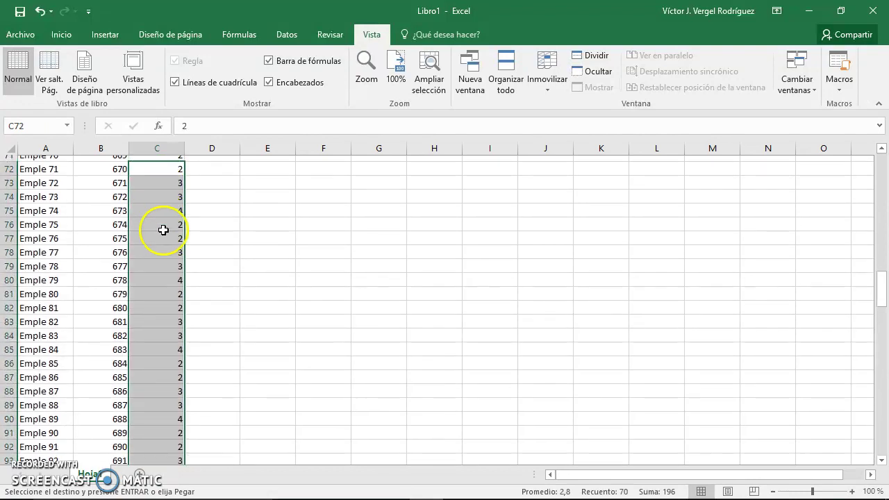
Step: Paste the copied values at C142 with Pegar valores to pass row 181
scroll(163, 242, down, 11)
scroll(162, 242, down, 9)
scroll(163, 242, down, 2)
click(159, 229)
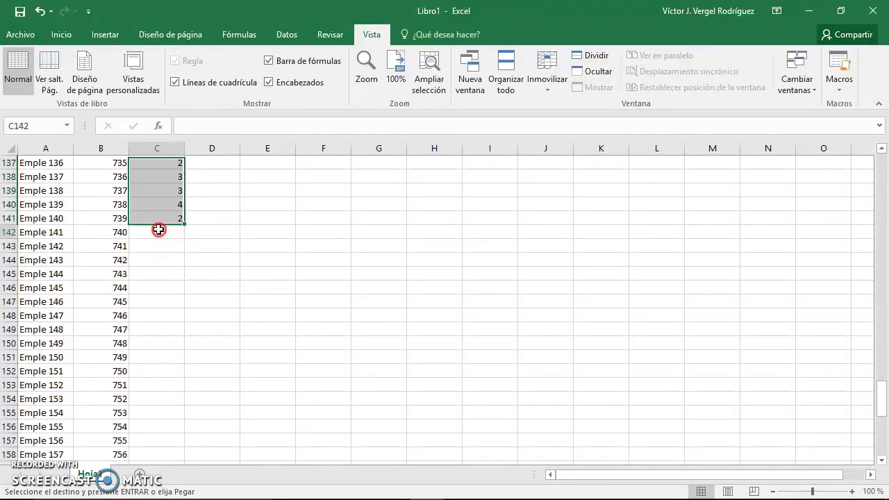
right_click(159, 229)
click(209, 270)
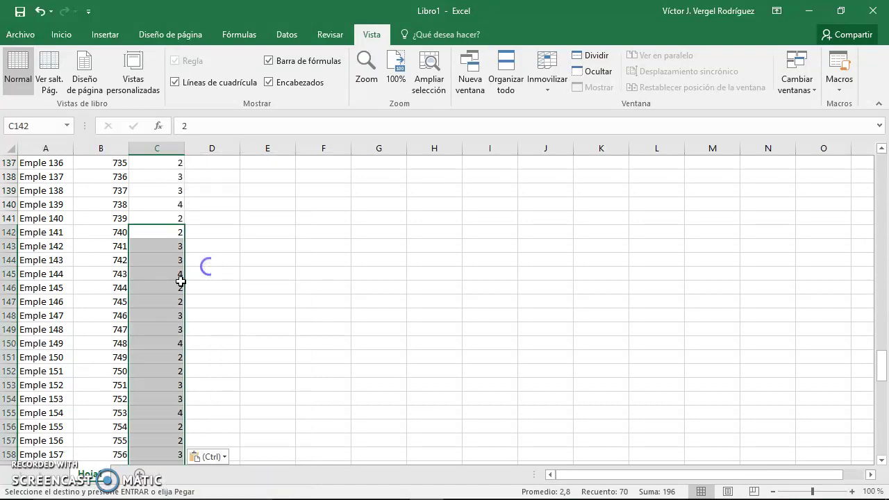
scroll(166, 284, down, 8)
scroll(167, 287, down, 8)
scroll(165, 282, up, 4)
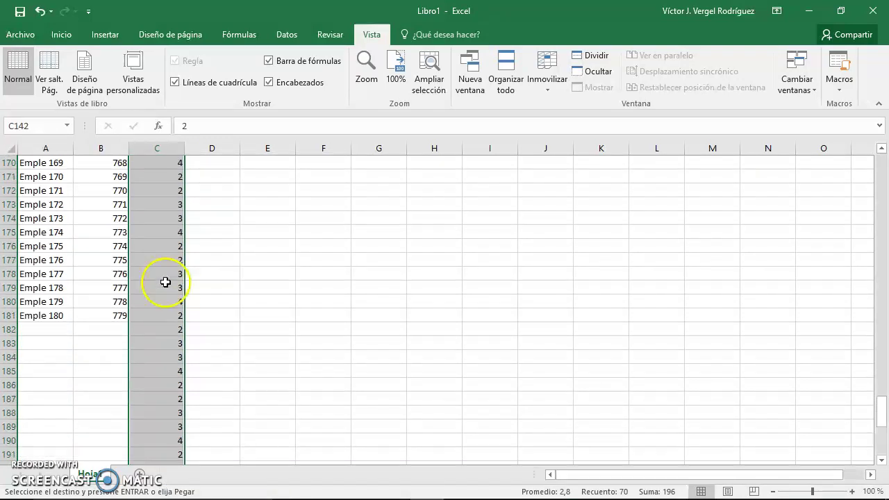
click(165, 328)
Step: Delete the leftover vacation values from C182 to the bottom of column C
text(<)
key(super+Down)
key(Escape)
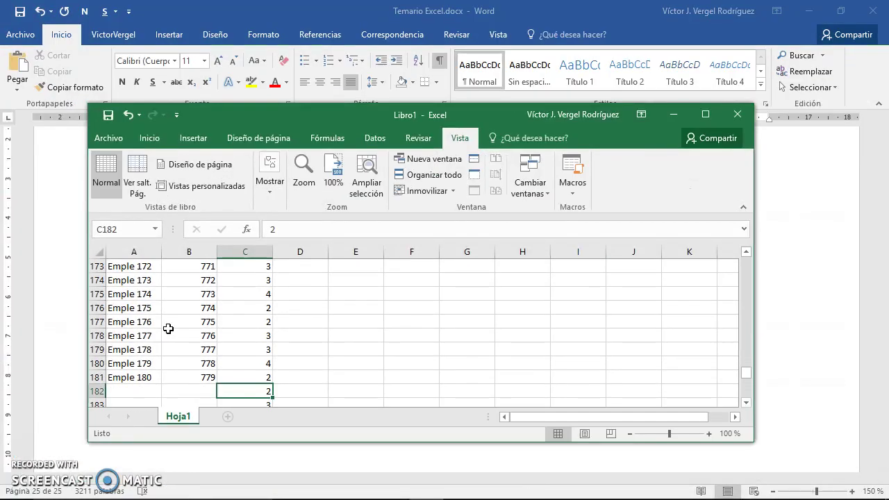
key(ctrl+shift+Down)
key(Delete)
scroll(168, 329, up, 5)
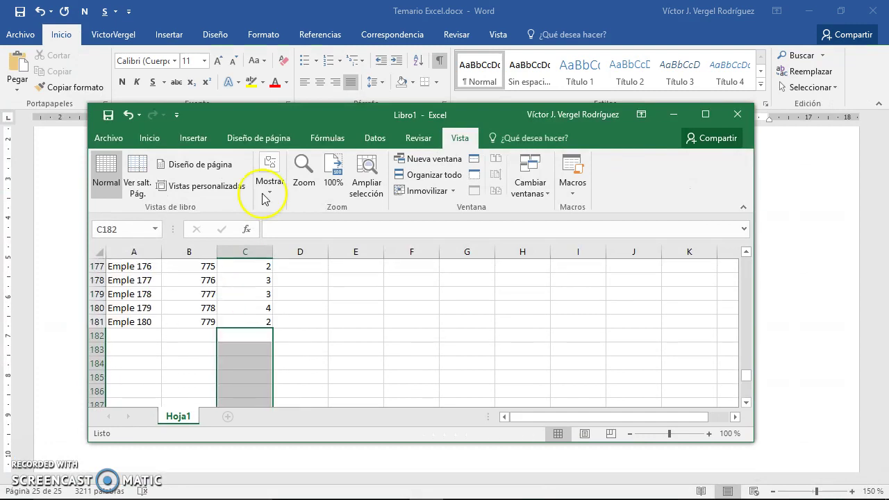
Step: Maximize the Excel window and turn the gridlines off and back on
double_click(312, 118)
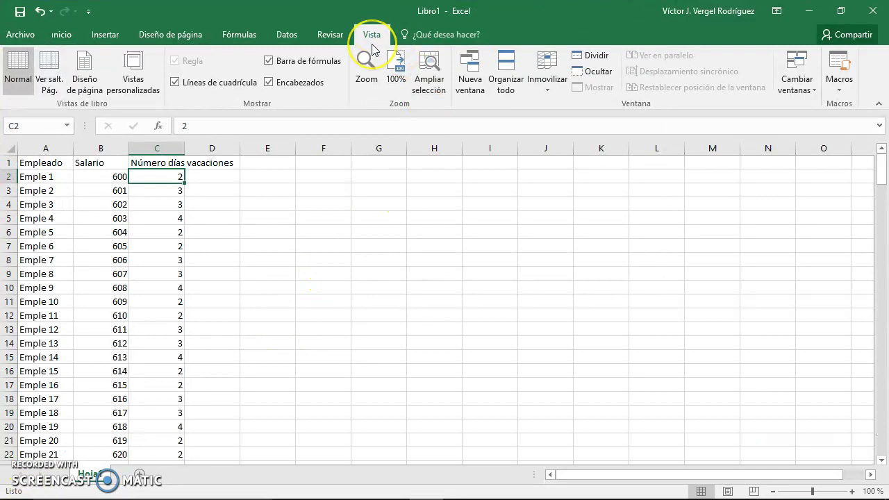
click(222, 85)
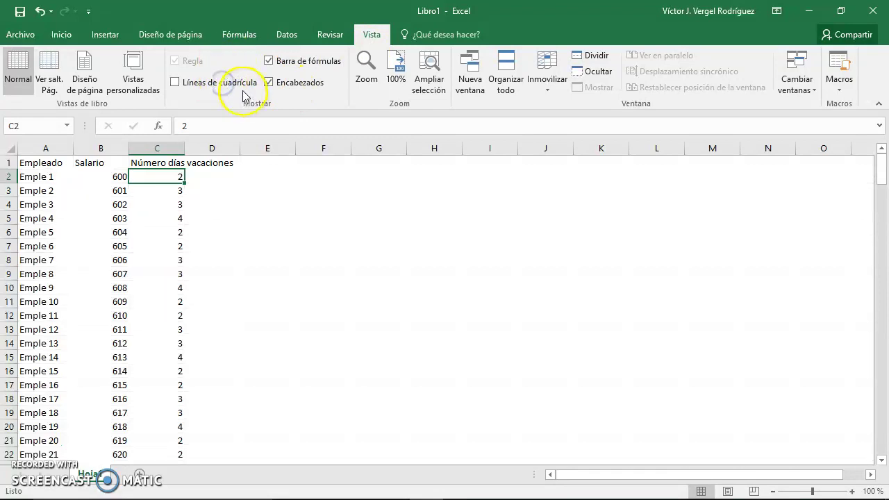
click(207, 85)
click(207, 84)
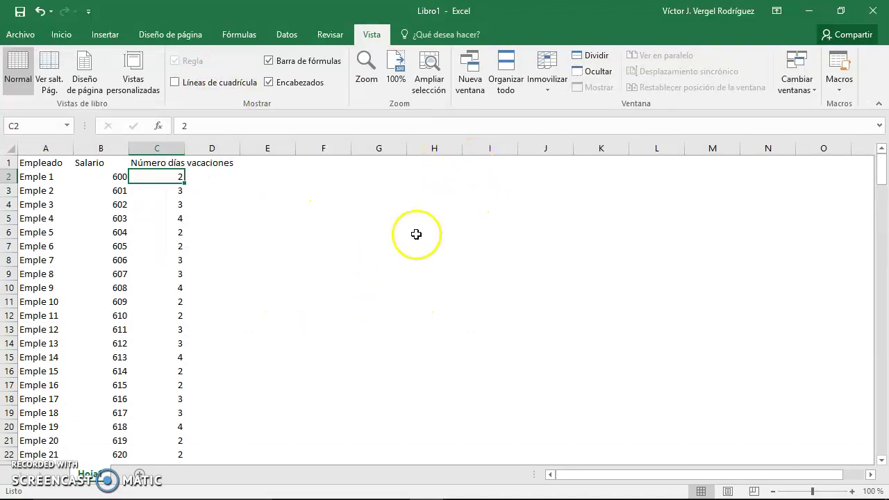
click(208, 83)
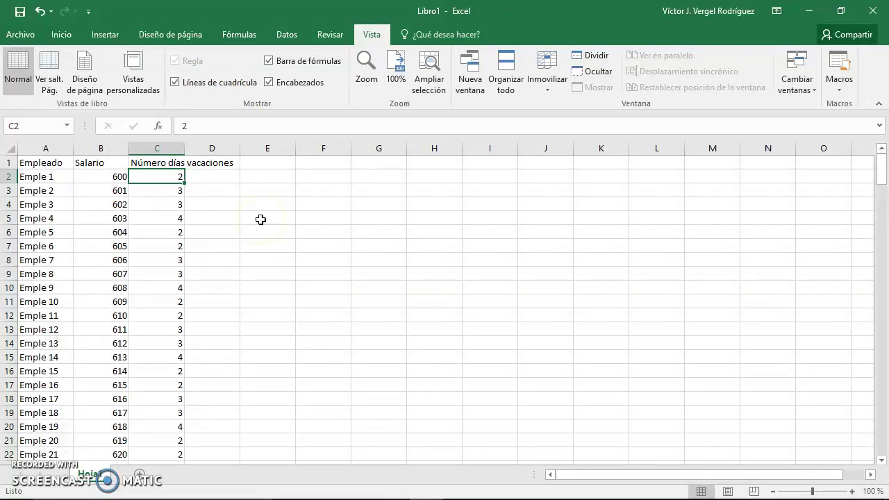
Step: Toggle the row/column headings and the formula bar off and on, leaving both visible
click(293, 89)
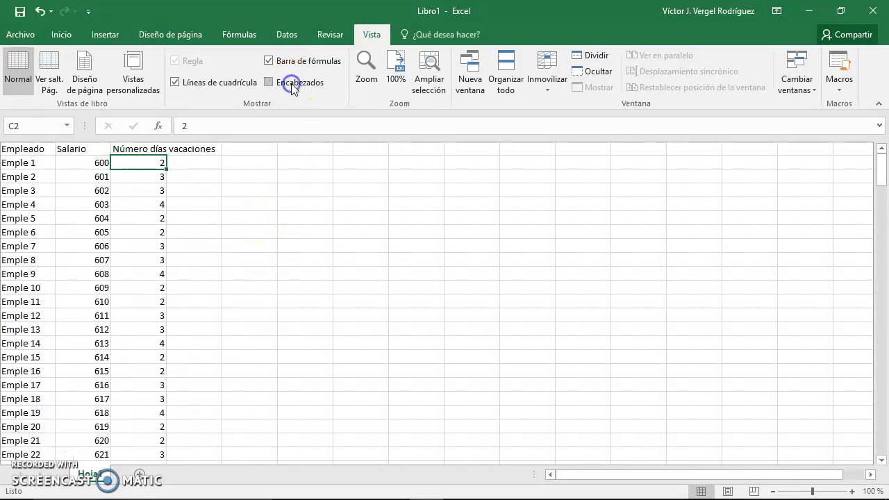
click(292, 86)
click(290, 83)
click(291, 83)
click(291, 83)
click(291, 83)
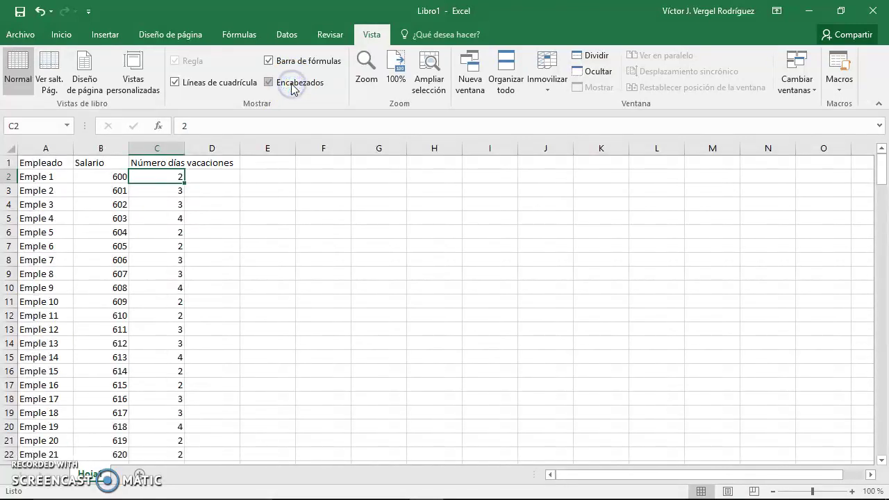
click(291, 83)
click(291, 84)
click(295, 87)
click(294, 87)
click(299, 64)
click(299, 65)
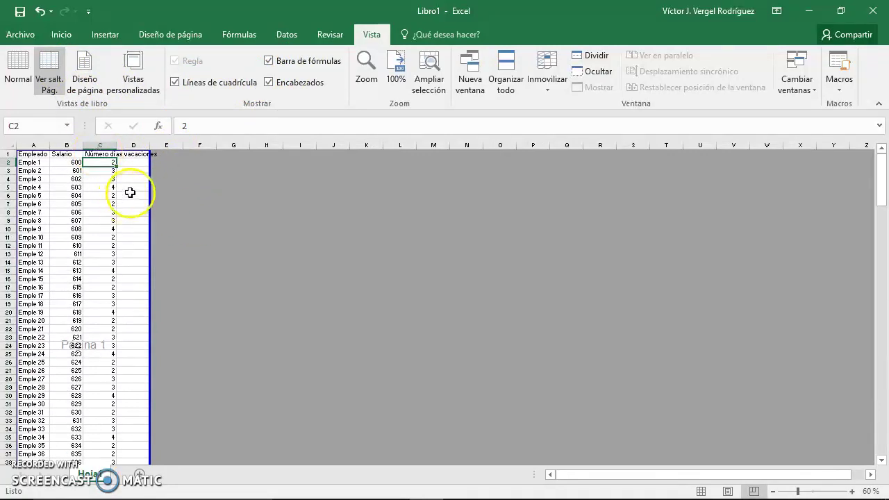
Step: Switch the employee sheet to Page Break Preview and scroll through the printed pages
click(19, 73)
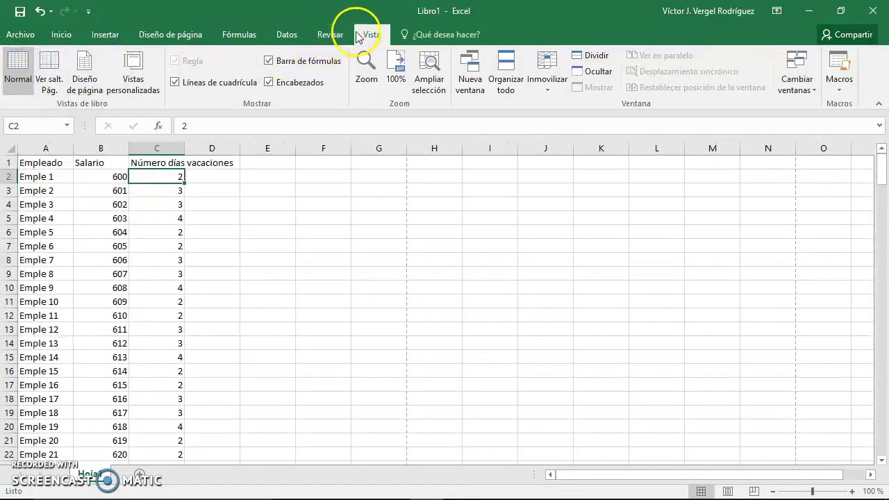
click(48, 75)
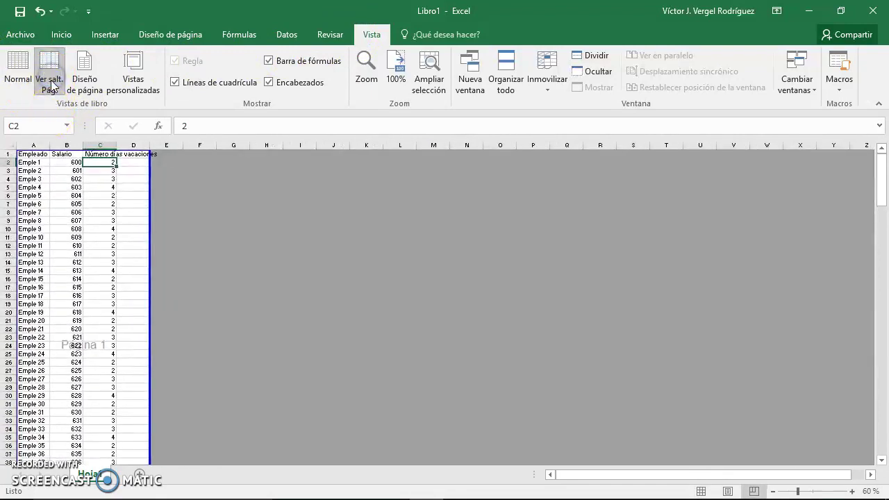
scroll(122, 252, down, 2)
scroll(122, 252, down, 1)
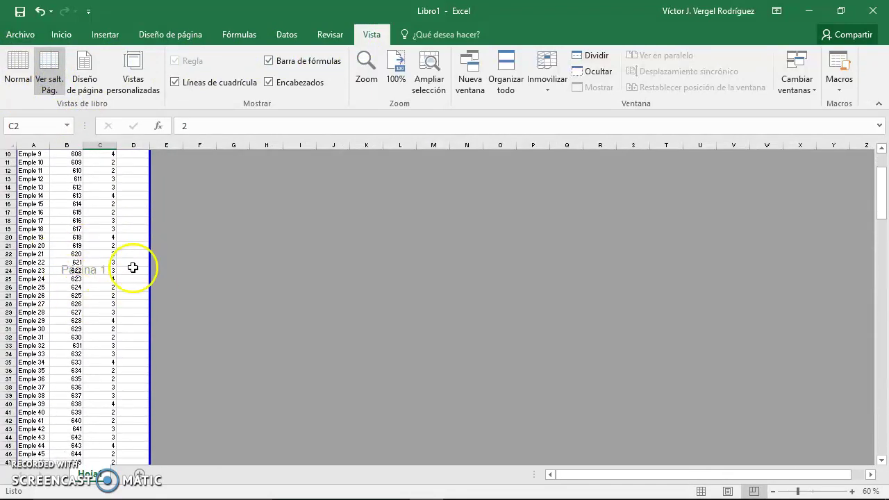
scroll(83, 276, down, 2)
scroll(84, 271, down, 3)
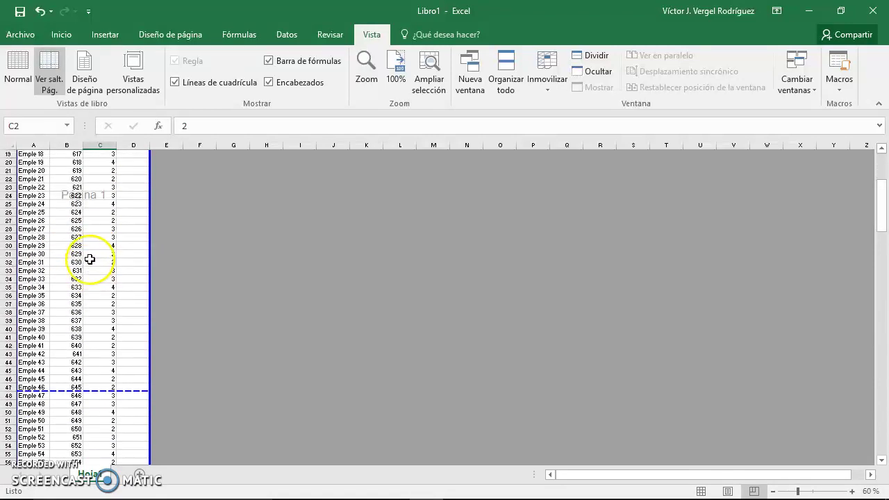
scroll(89, 258, down, 2)
scroll(89, 259, down, 6)
scroll(90, 258, down, 6)
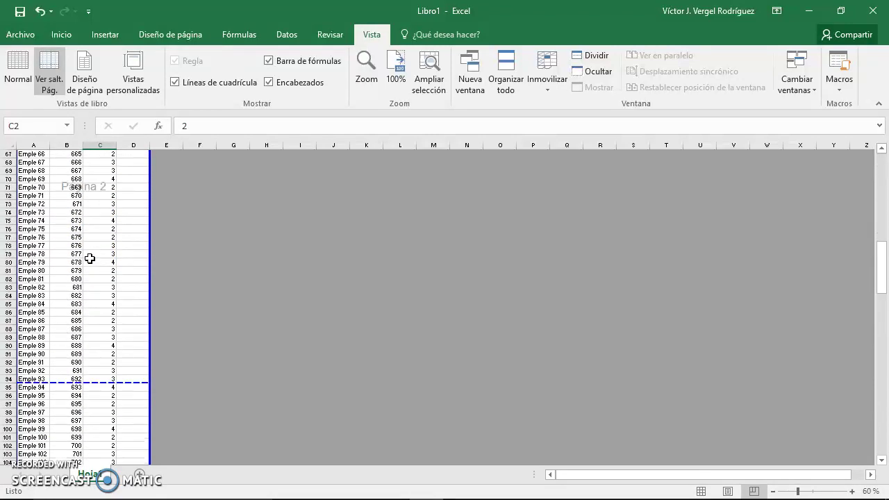
scroll(90, 258, down, 8)
scroll(90, 259, down, 4)
scroll(90, 258, down, 9)
scroll(91, 258, up, 6)
scroll(92, 258, up, 14)
scroll(92, 258, up, 16)
scroll(106, 254, up, 7)
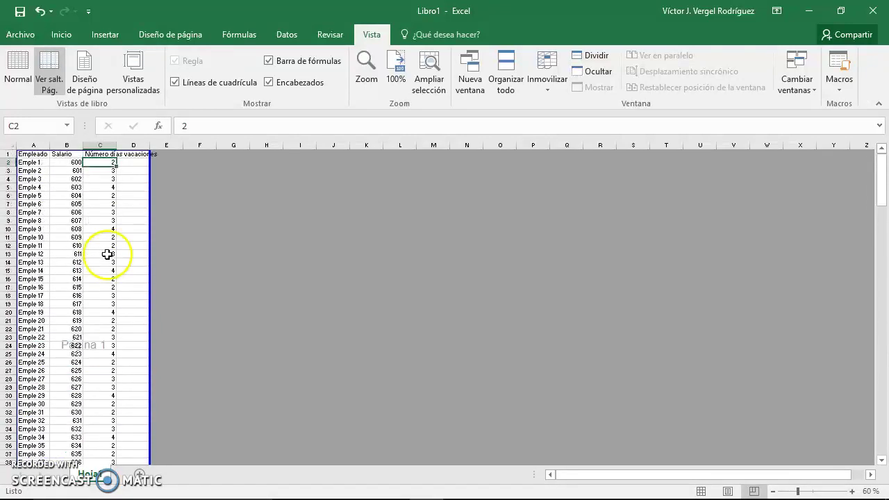
Step: Return to Normal view, where dashed page breaks now appear after columns G and N
click(18, 70)
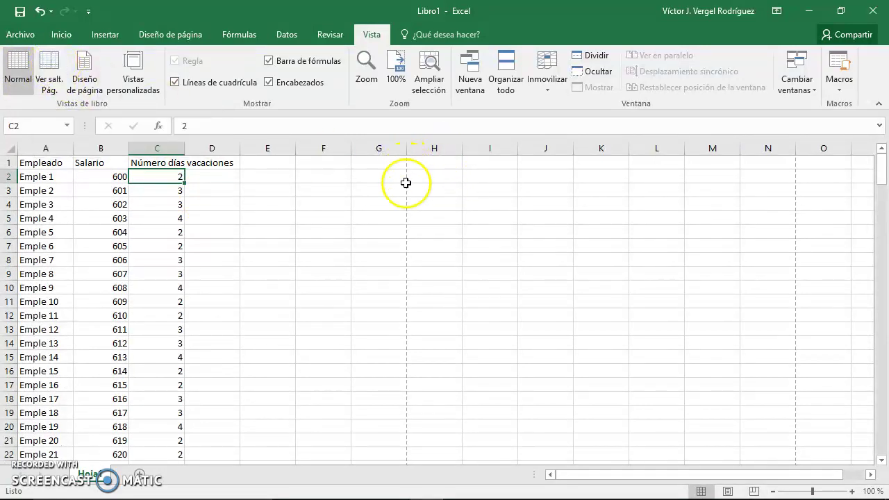
scroll(409, 286, down, 1)
scroll(402, 317, down, 4)
scroll(402, 317, down, 4)
scroll(407, 318, down, 4)
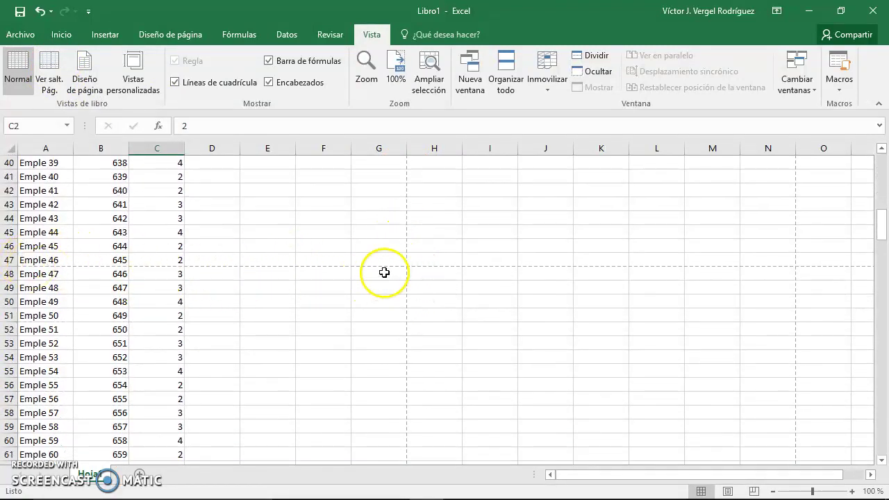
scroll(399, 175, up, 10)
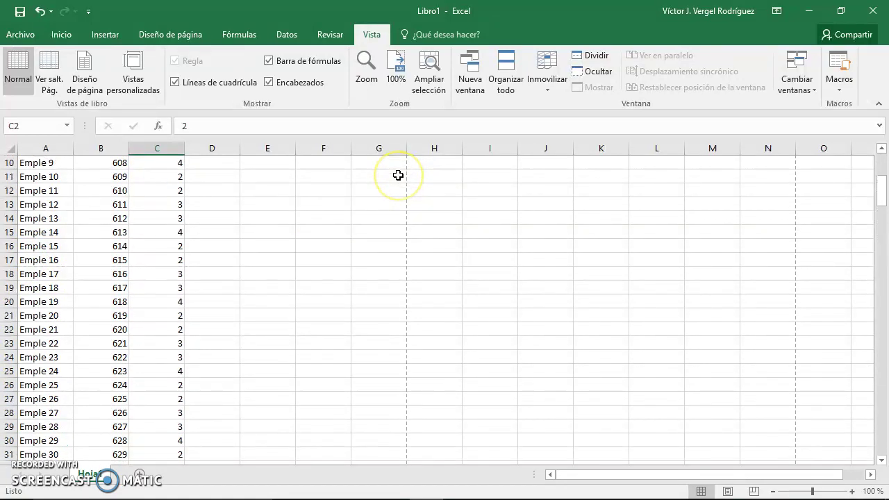
scroll(398, 175, up, 3)
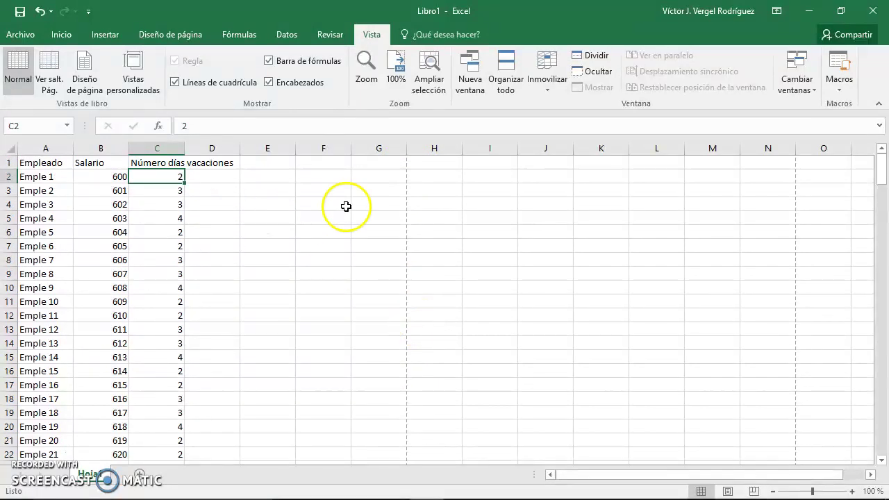
Step: Select cell B2 and scroll down and back up the employee list
click(104, 176)
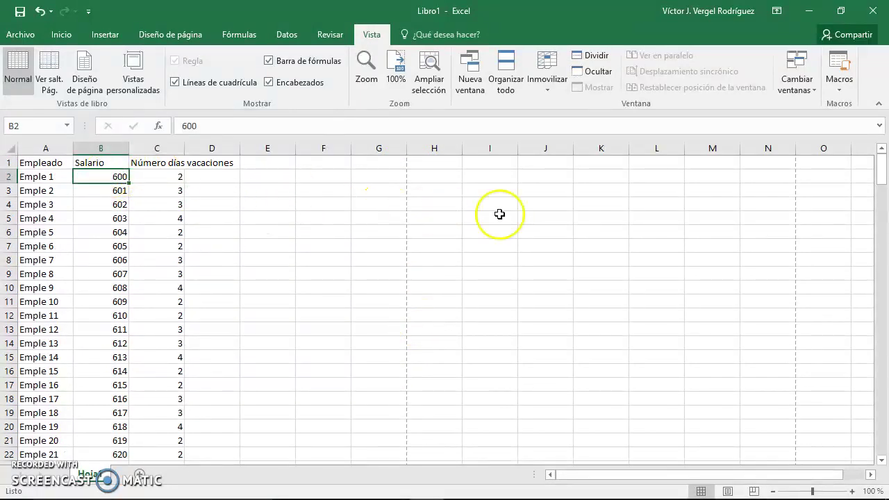
scroll(188, 274, down, 6)
scroll(188, 274, down, 7)
scroll(188, 278, down, 8)
scroll(190, 283, down, 7)
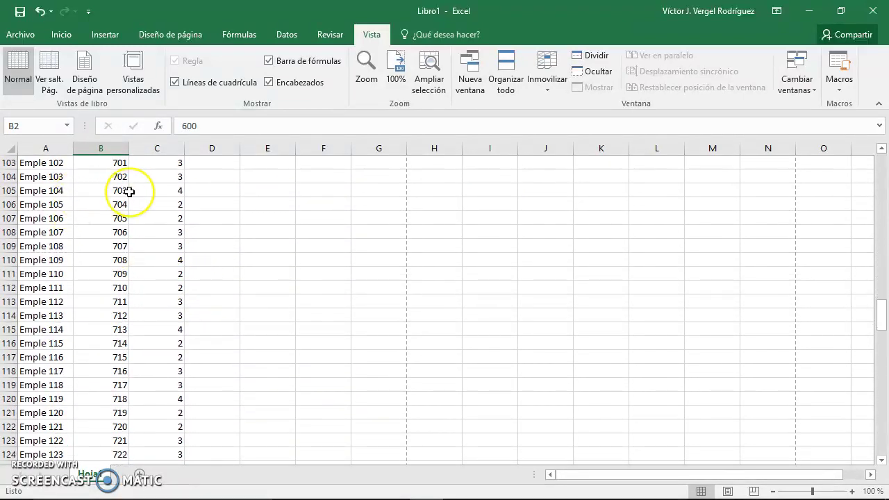
scroll(129, 192, up, 7)
scroll(130, 192, up, 13)
scroll(129, 191, up, 8)
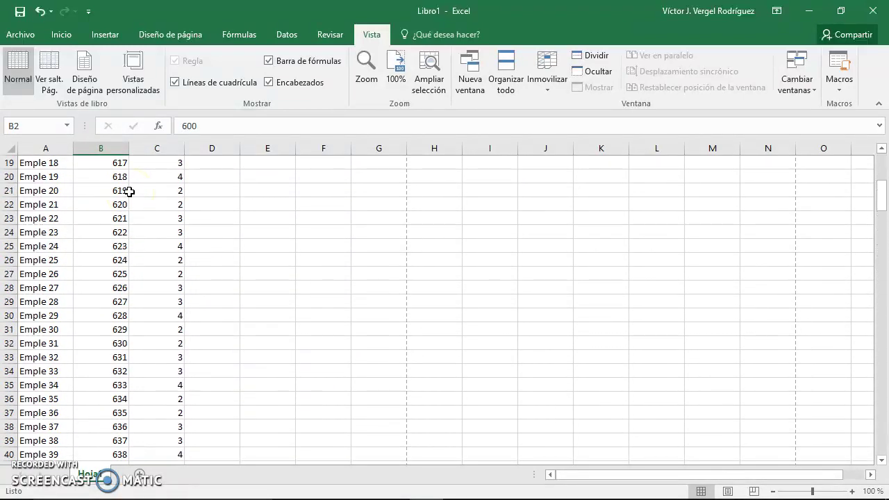
scroll(129, 191, up, 6)
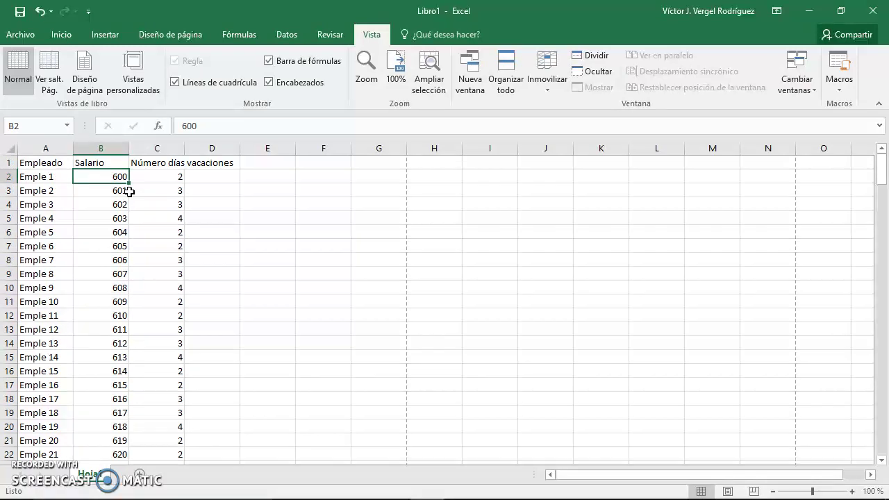
Step: Freeze panes at B2 so the Empleado header row and column stay fixed
click(548, 94)
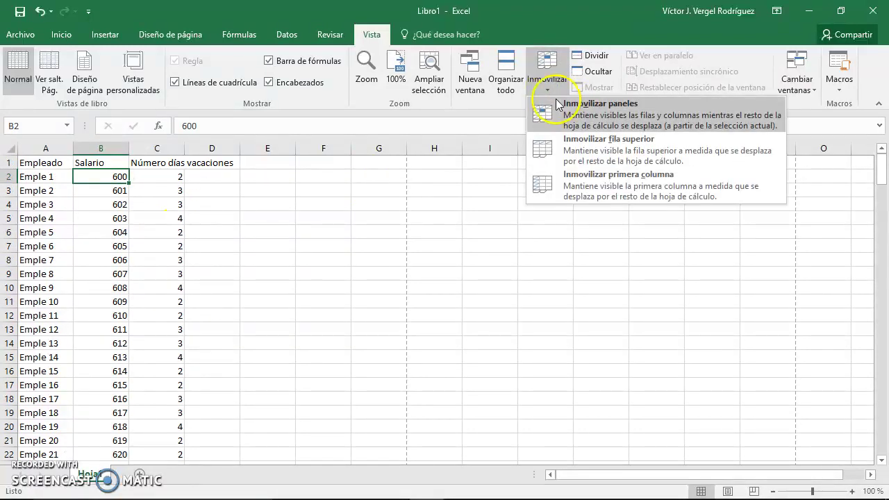
click(108, 177)
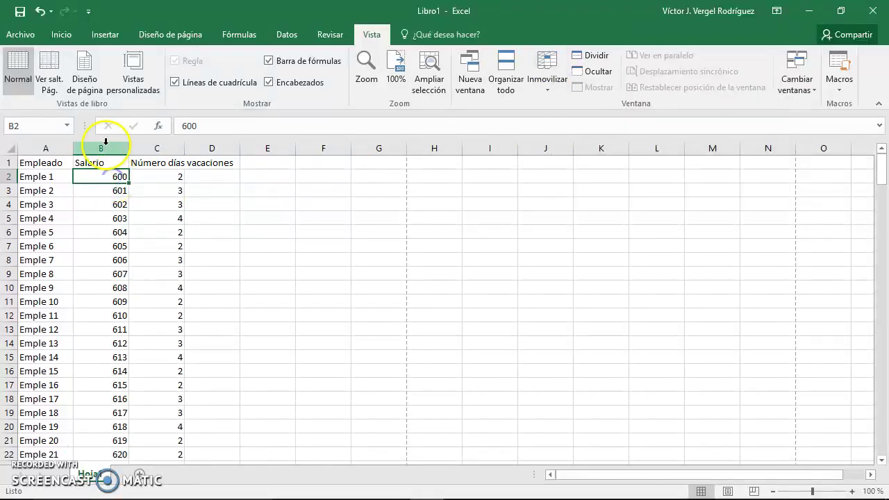
click(549, 89)
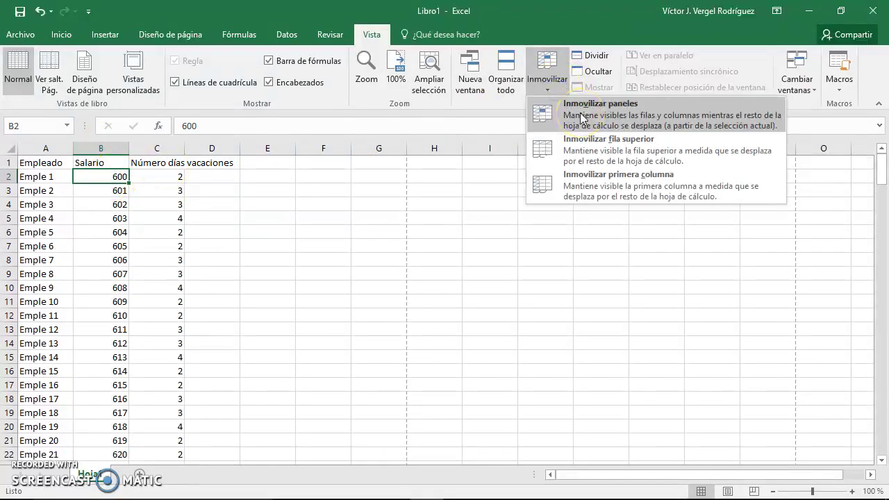
click(582, 118)
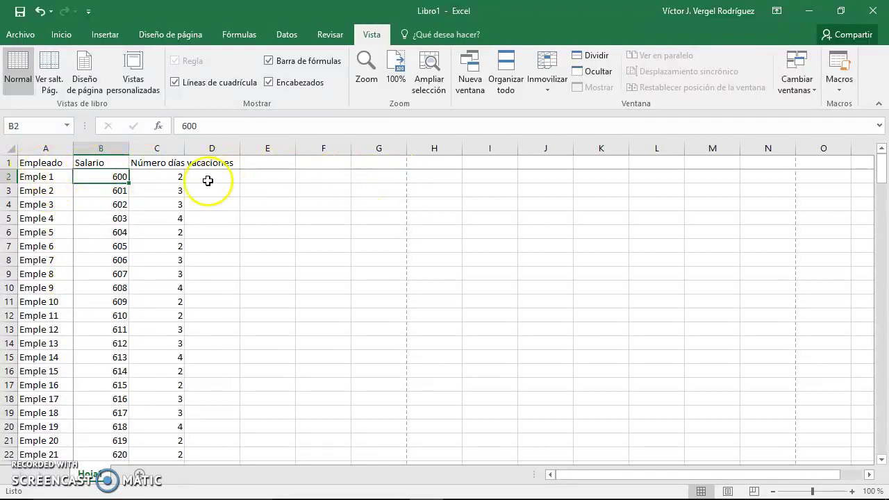
Step: Scroll the list to check the frozen headers, then choose Movilizar paneles to unfreeze
scroll(109, 205, down, 3)
scroll(110, 212, down, 3)
scroll(110, 212, down, 7)
scroll(110, 212, down, 7)
scroll(109, 211, down, 2)
scroll(109, 211, down, 7)
scroll(109, 212, down, 8)
scroll(109, 211, down, 12)
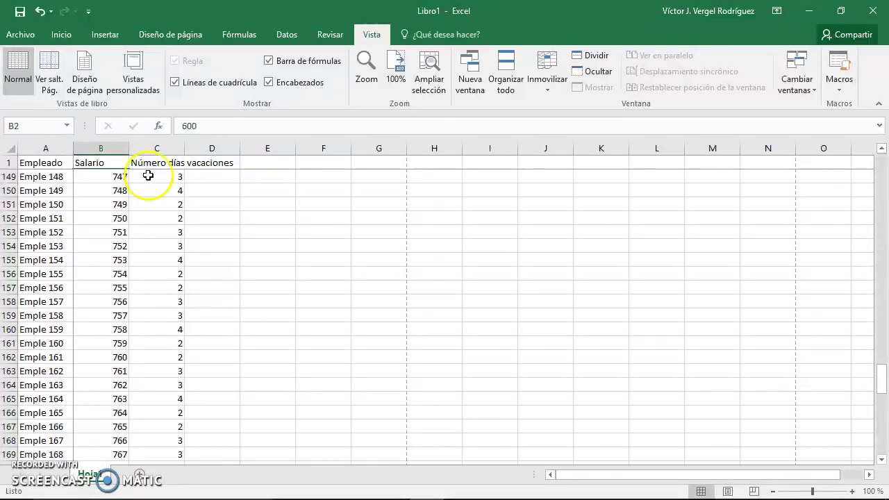
scroll(124, 242, down, 7)
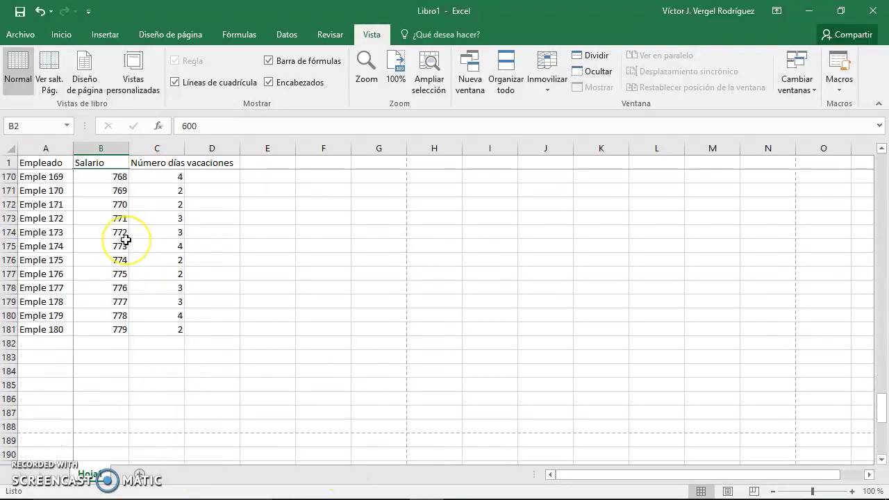
scroll(126, 239, up, 4)
scroll(125, 239, up, 4)
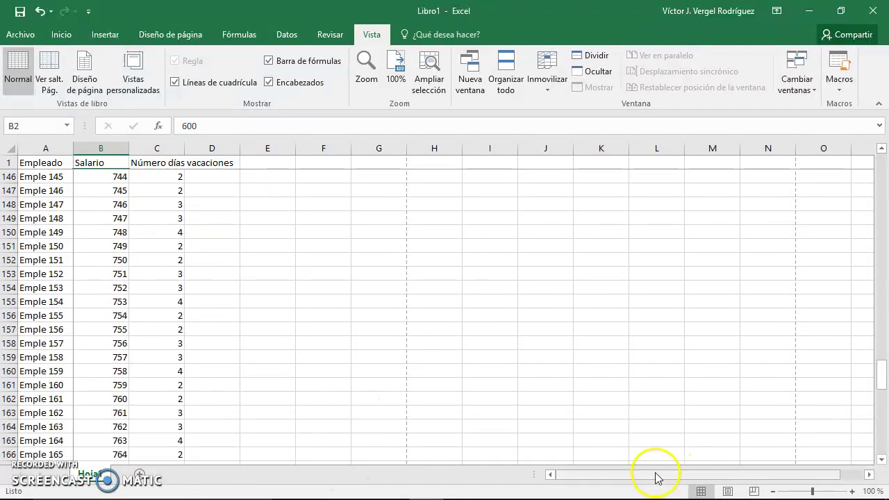
drag(869, 476, 872, 483)
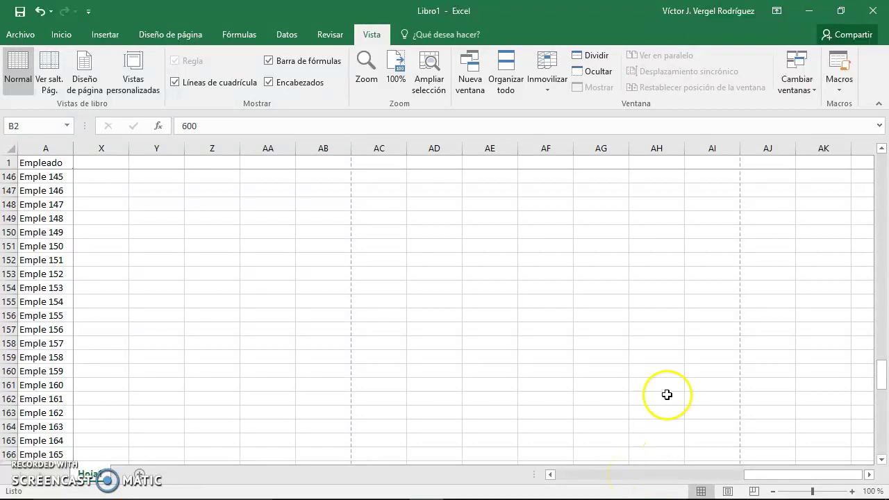
click(548, 86)
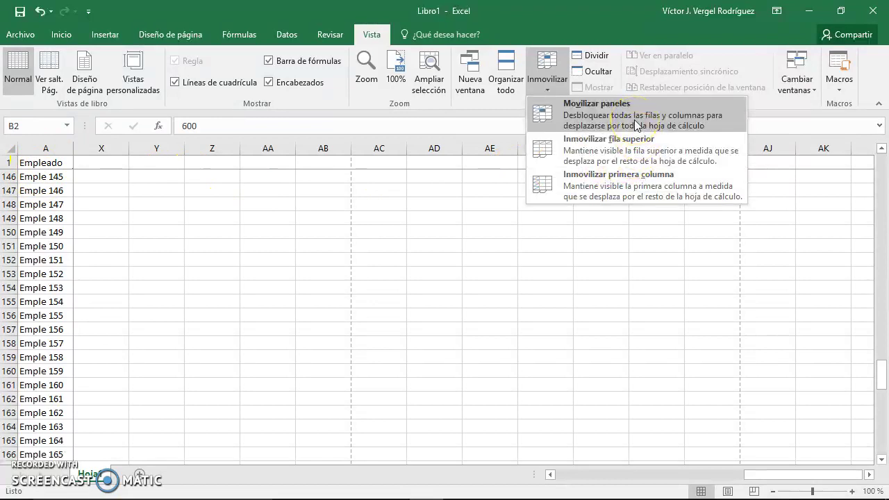
click(573, 125)
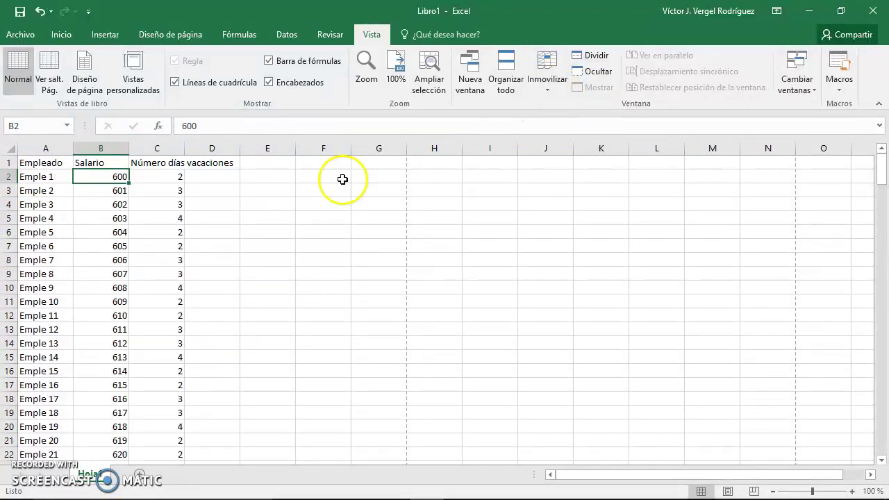
Step: Go back to cell A1 at the top of the employee sheet
scroll(274, 270, down, 5)
scroll(274, 270, up, 5)
scroll(264, 294, down, 5)
scroll(264, 294, down, 8)
scroll(261, 295, up, 13)
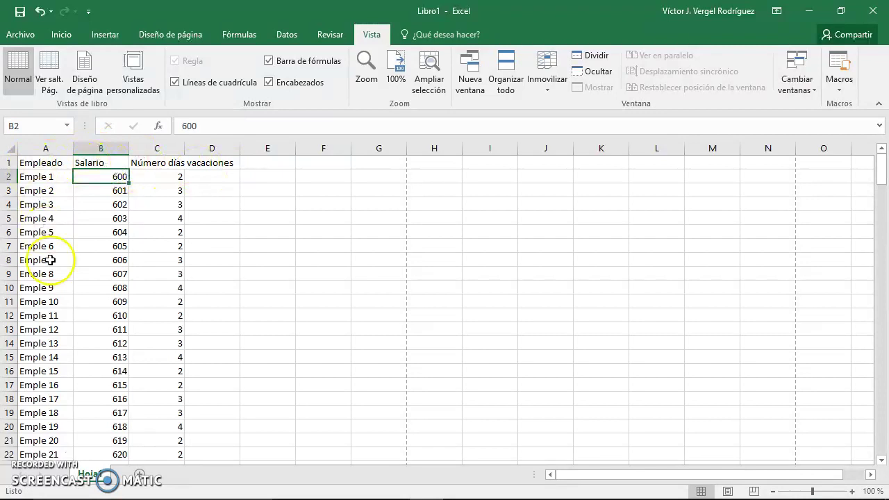
key(ctrl+Home)
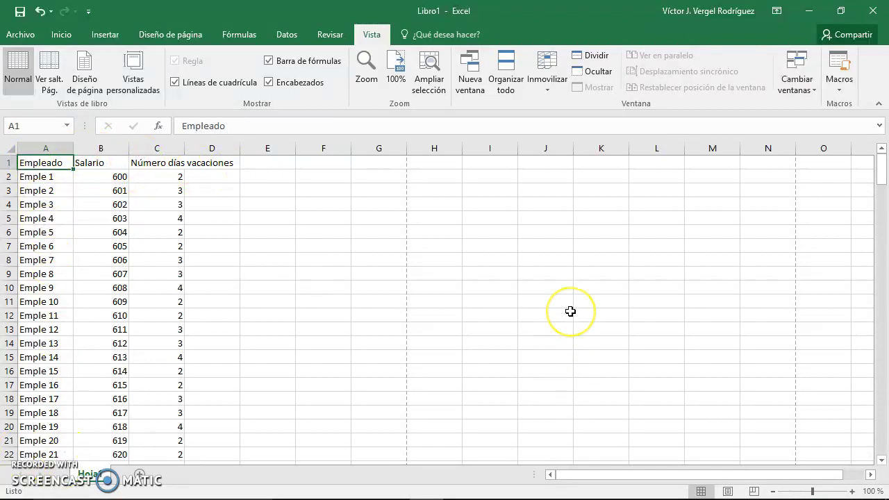
Step: Launch Recortes from Start search and snip Excel's Inmovilizar command
key(super)
text(recore)
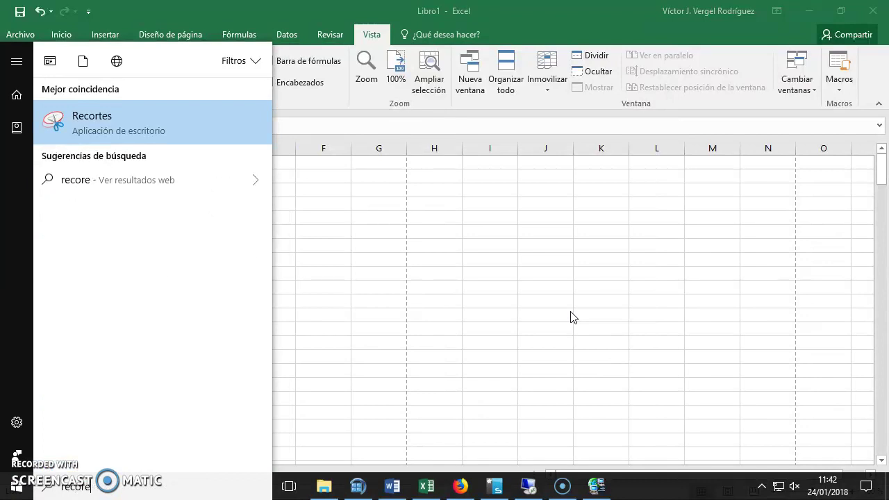
click(55, 119)
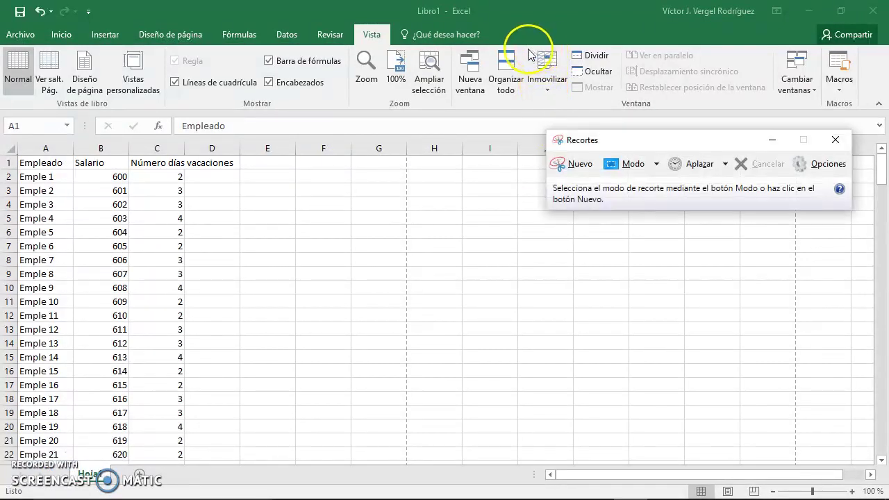
click(563, 164)
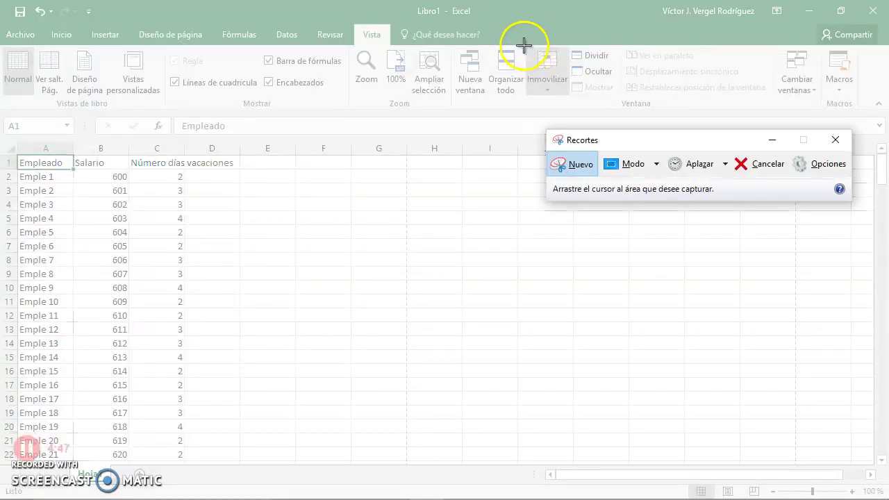
drag(522, 47, 571, 101)
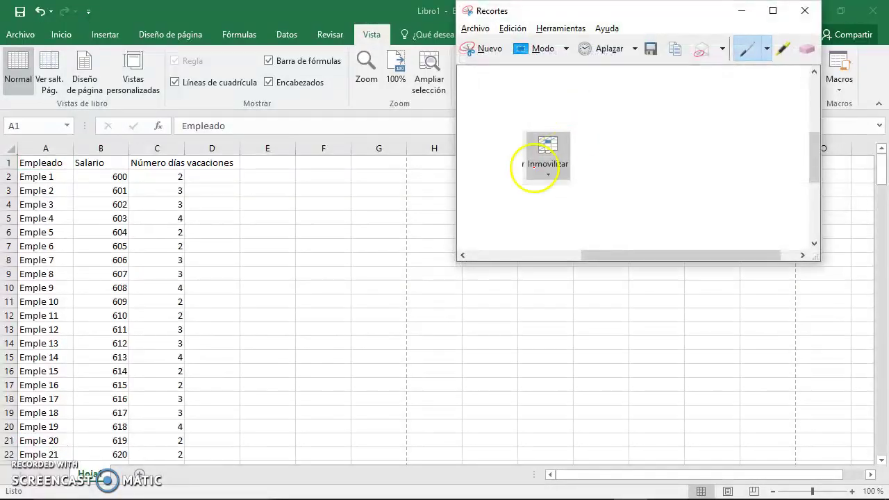
Step: Paste the Inmovilizar snip under Ficha Vista in the Temario Excel notes
key(alt+Tab)
key(Tab)
key(Tab)
key(Tab)
key(Tab)
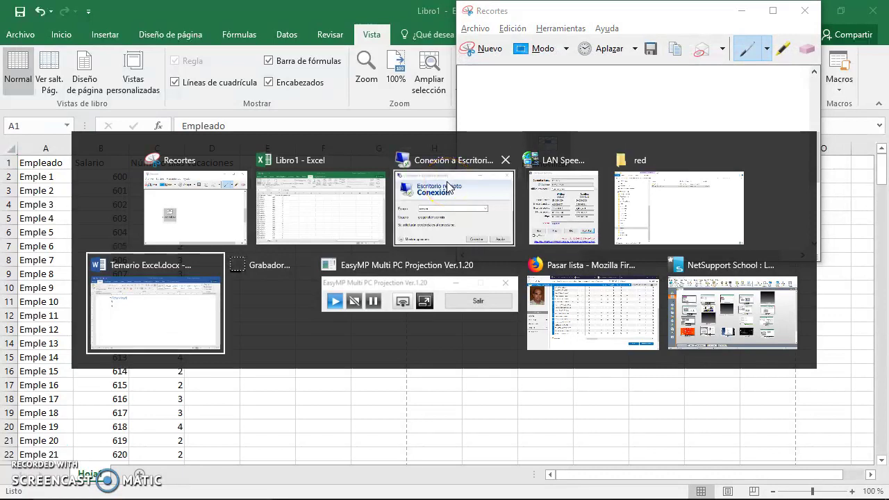
key(ctrl+v)
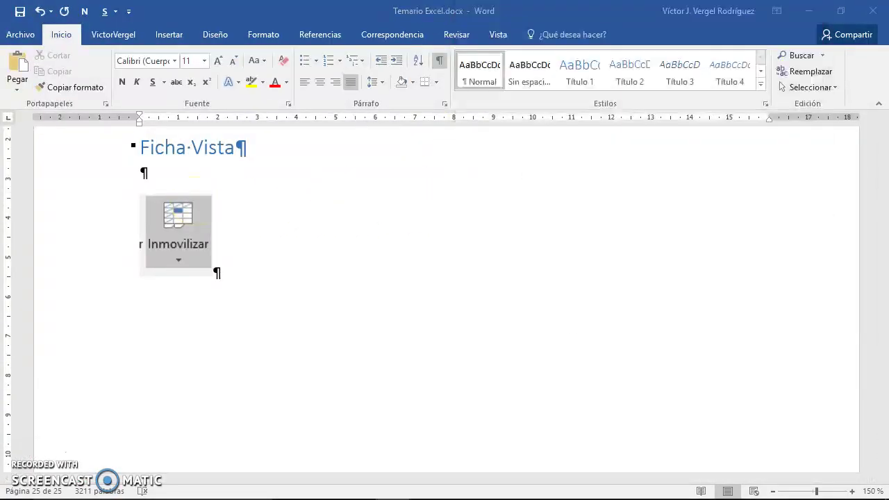
Step: With Word minimized, snip Excel's Dividir command in Recortes
click(808, 12)
click(363, 9)
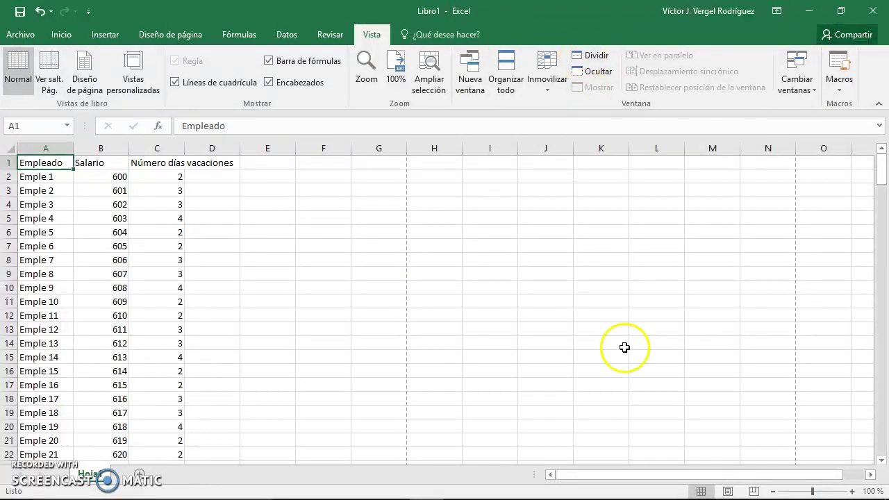
key(alt+Tab)
click(478, 48)
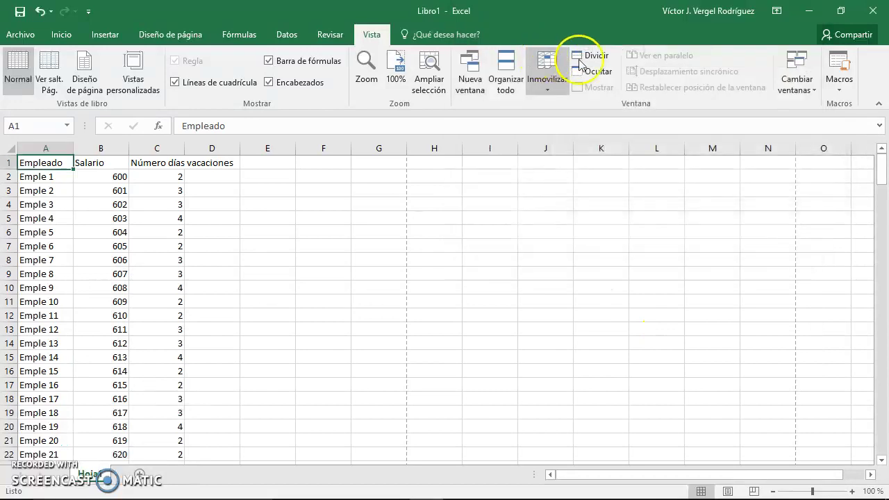
mouse_move(567, 47)
mouse_down()
mouse_move(576, 69)
mouse_move(615, 66)
mouse_up()
Step: Paste the Dividir snip beside the Inmovilizar image in Word, then minimize Word
key(alt+Tab)
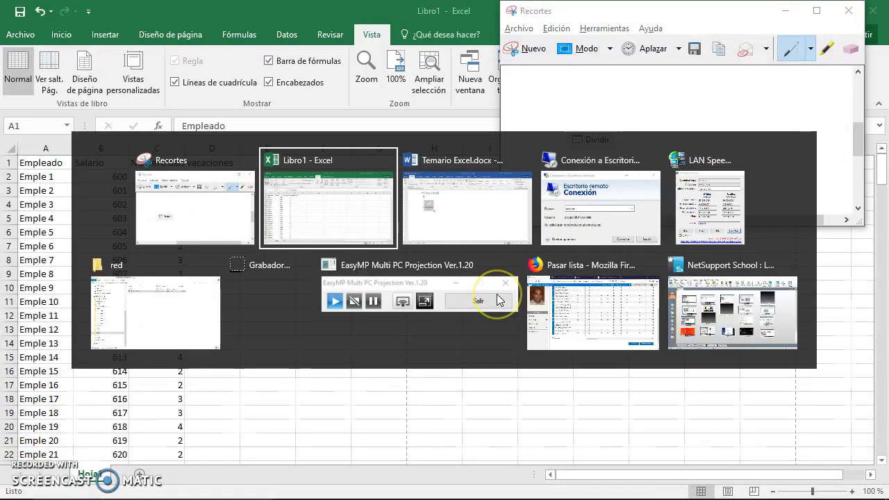
key(alt+Tab)
key(ctrl+v)
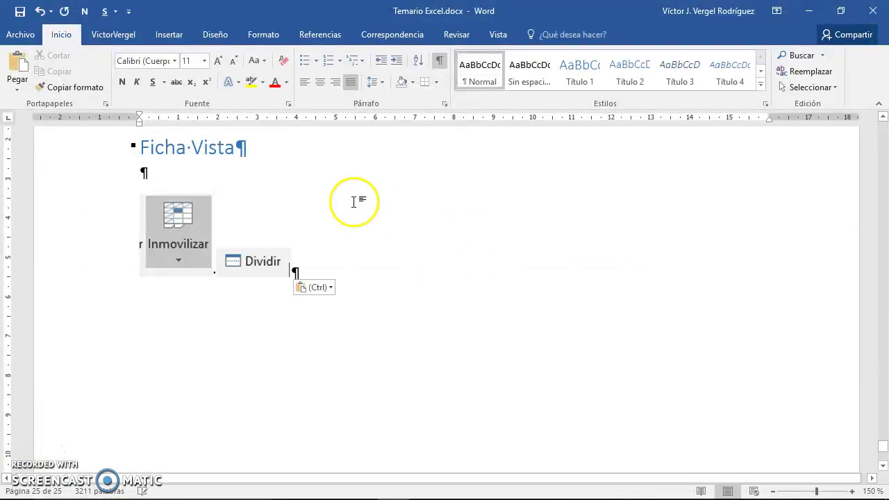
key(alt+Tab)
click(813, 10)
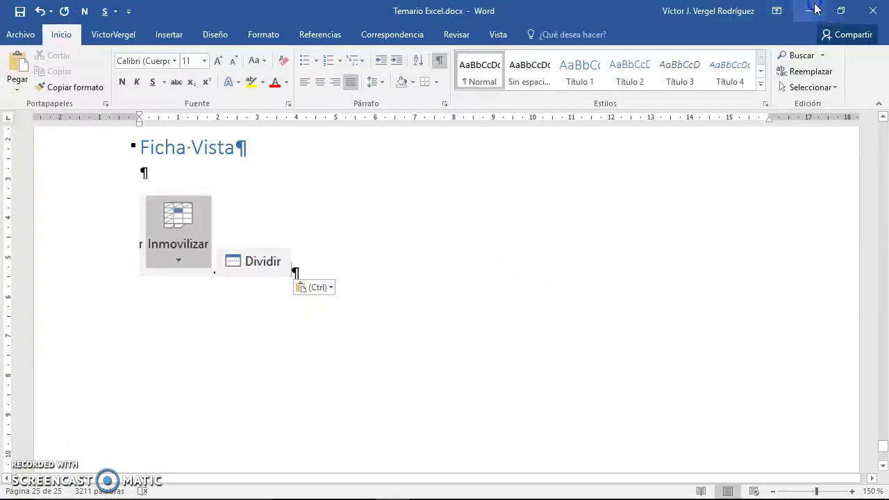
click(814, 10)
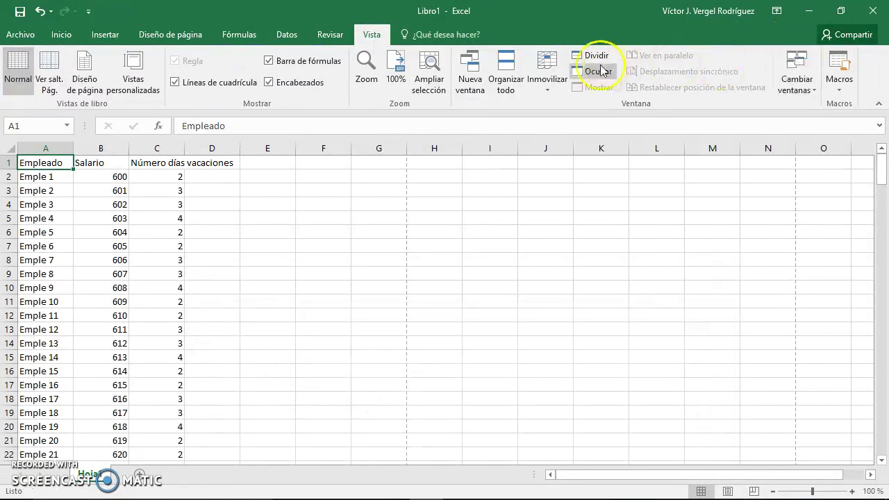
click(592, 57)
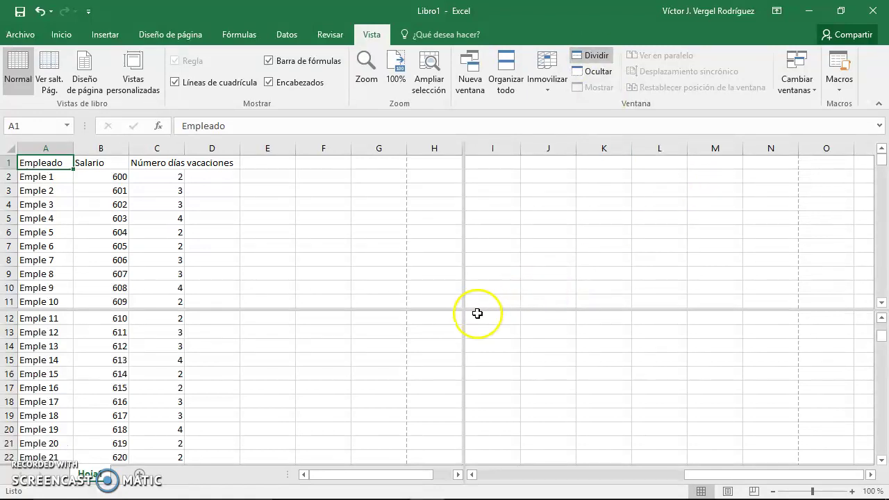
scroll(514, 270, down, 1)
scroll(370, 357, down, 1)
scroll(370, 357, down, 2)
scroll(369, 357, down, 3)
scroll(284, 224, down, 4)
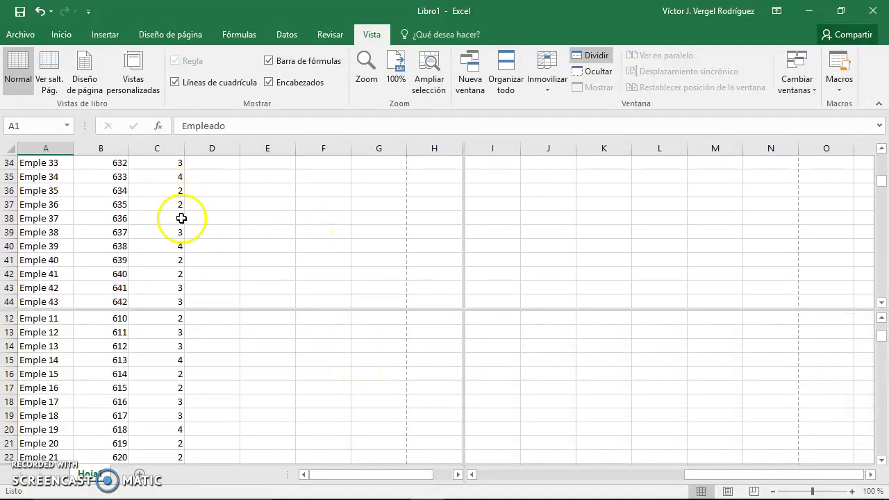
scroll(239, 259, down, 4)
scroll(214, 222, down, 7)
scroll(215, 221, down, 7)
scroll(214, 219, down, 7)
scroll(215, 218, down, 14)
scroll(215, 218, down, 6)
scroll(212, 212, down, 9)
scroll(213, 213, up, 8)
scroll(170, 413, down, 10)
click(179, 387)
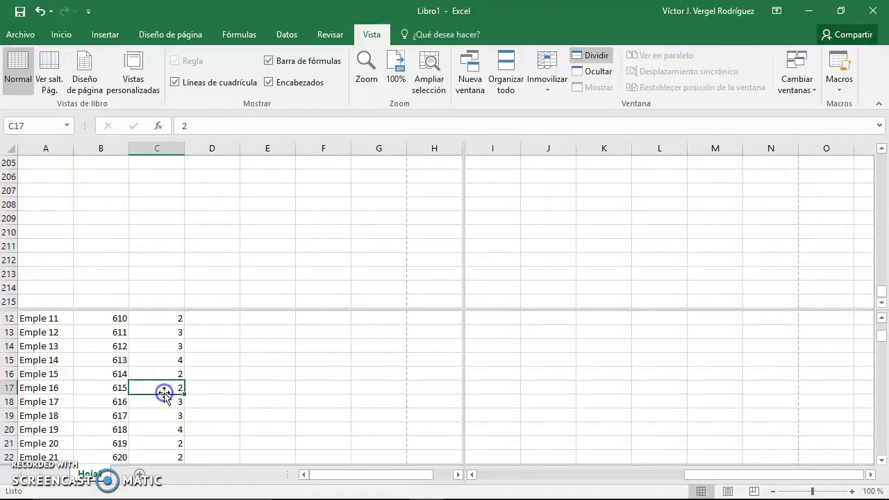
scroll(186, 390, down, 5)
scroll(185, 391, down, 6)
scroll(186, 390, down, 12)
scroll(186, 391, down, 7)
click(149, 243)
scroll(149, 240, up, 20)
scroll(150, 240, up, 12)
scroll(149, 240, up, 5)
click(149, 240)
key(ctrl+Home)
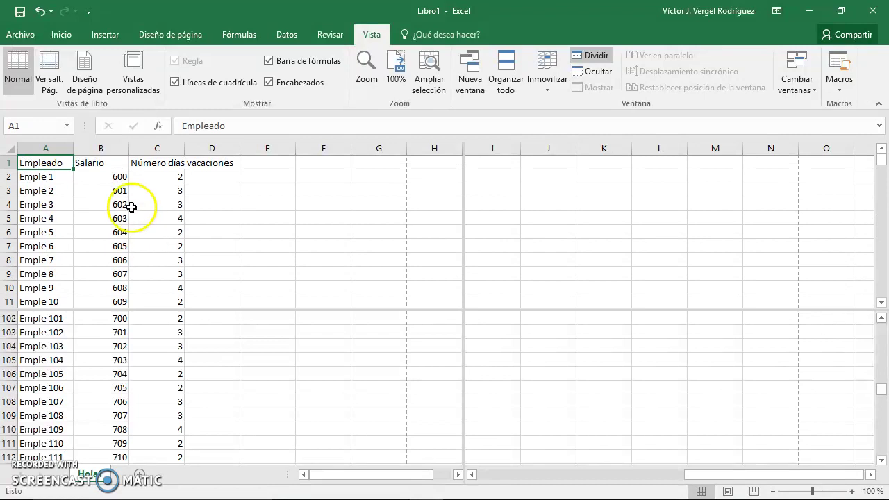
click(156, 346)
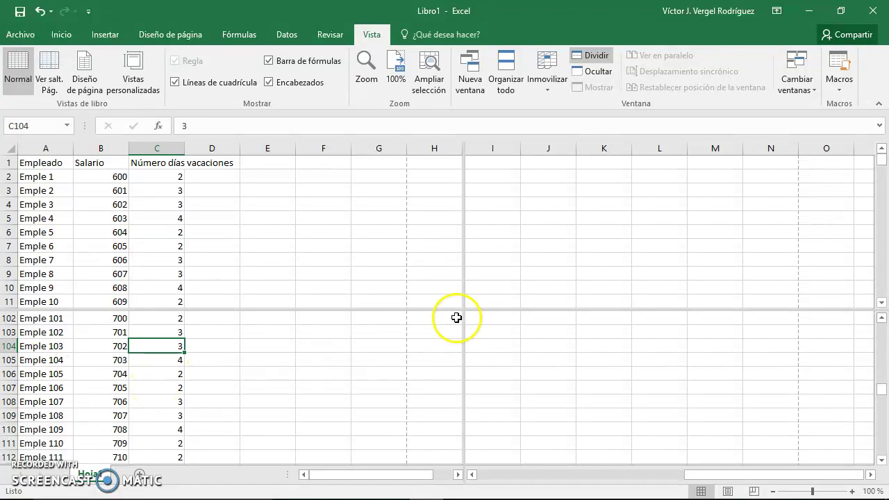
click(593, 56)
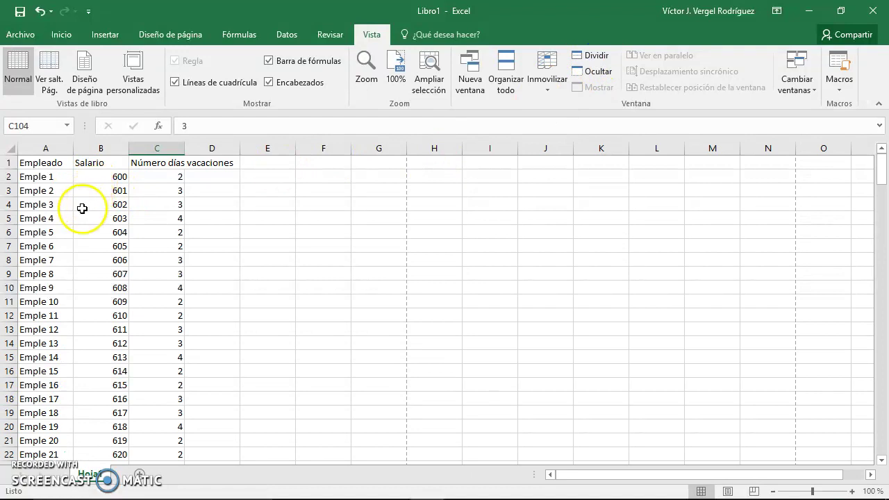
Step: Split the sheet into two panes above row 4 and scroll down the lower pane
click(50, 205)
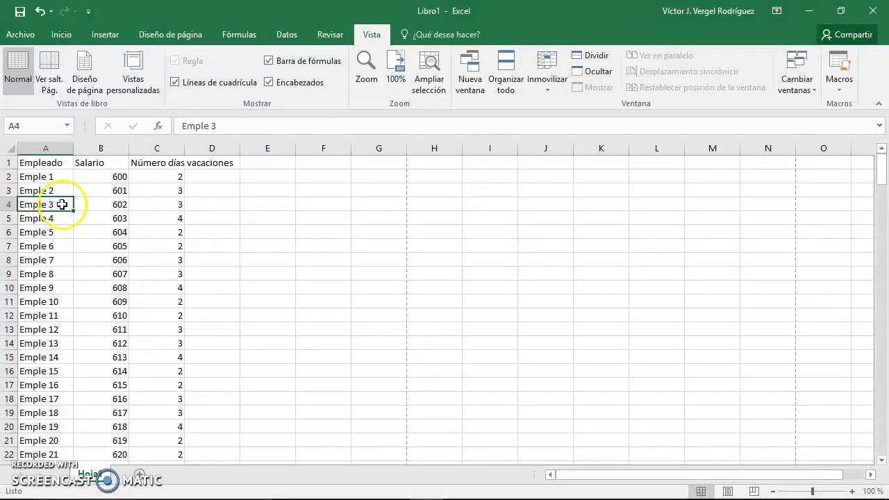
click(588, 57)
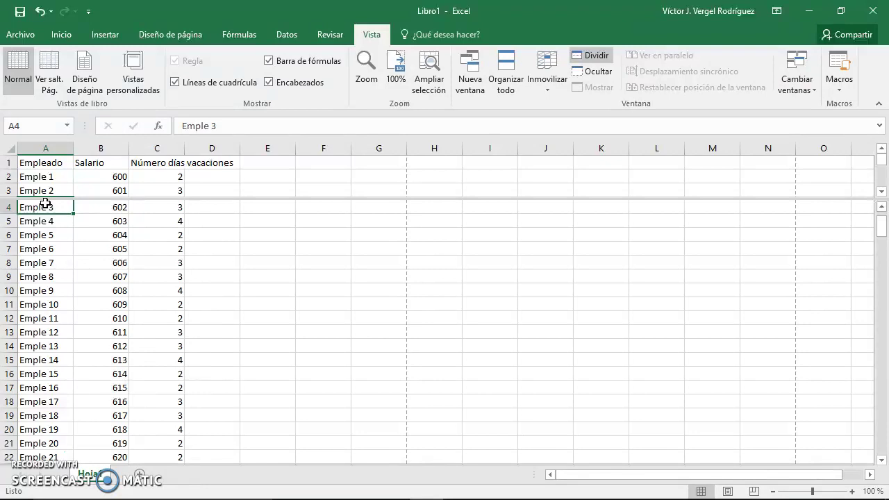
scroll(206, 262, down, 2)
scroll(206, 262, down, 3)
scroll(207, 262, down, 7)
scroll(201, 257, down, 4)
click(184, 178)
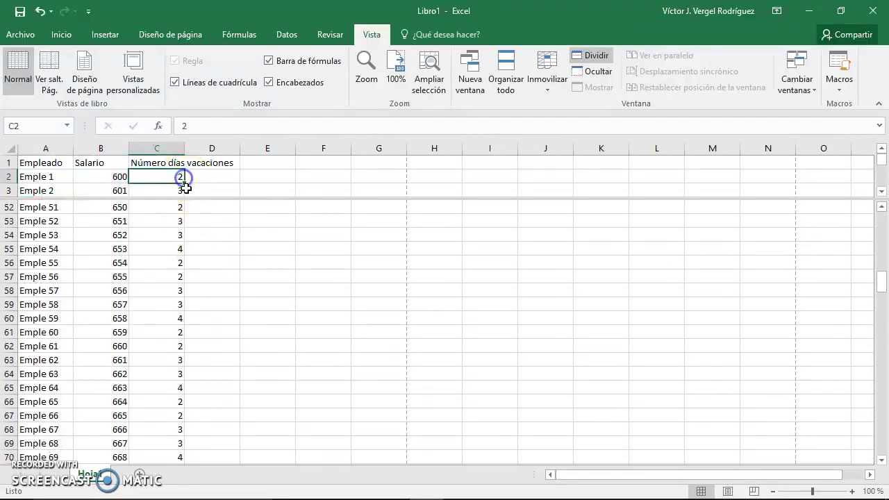
scroll(186, 188, down, 4)
scroll(186, 189, down, 14)
scroll(186, 188, down, 5)
Step: Change Emple 180's vacation days in C181 to 20
click(182, 221)
scroll(199, 258, down, 8)
click(169, 275)
scroll(168, 298, down, 7)
scroll(168, 297, down, 20)
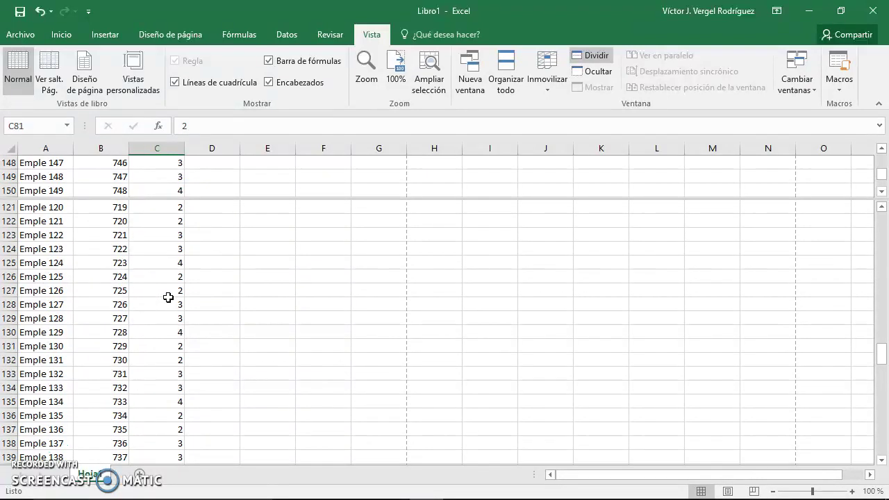
click(165, 297)
key(Down)
key(Down)
key(Down)
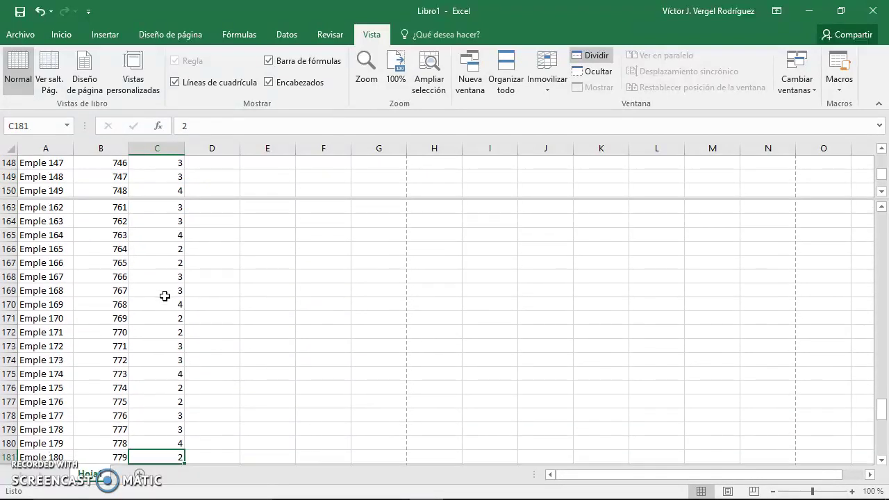
scroll(165, 296, down, 1)
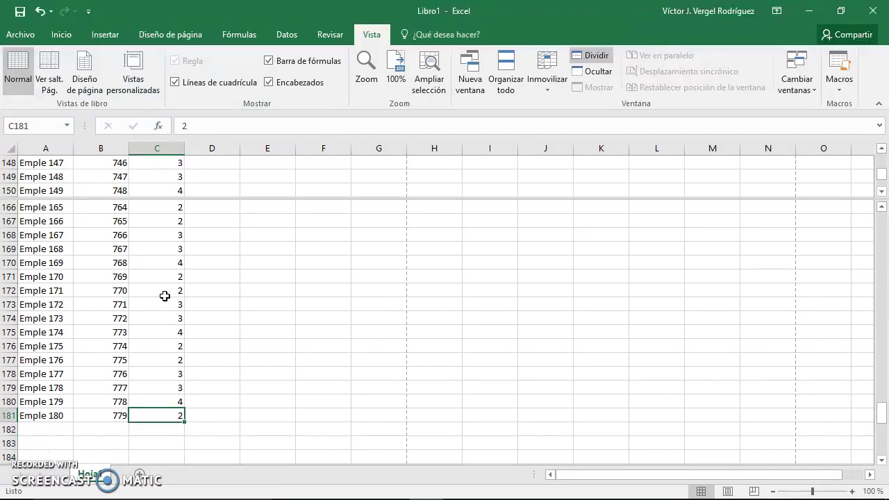
text(20)
key(Return)
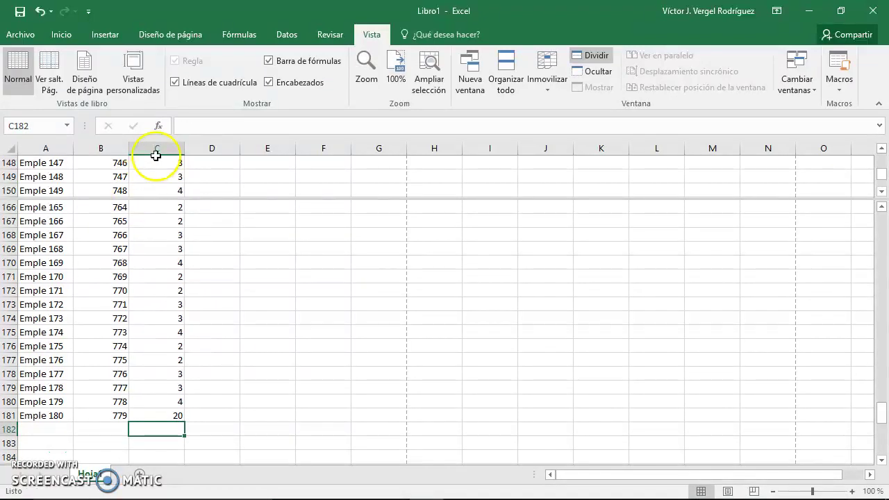
Step: Bring the upper pane to the last row, select A181:C181, and switch to Word
click(171, 181)
key(ctrl+Down)
drag(41, 192, 173, 194)
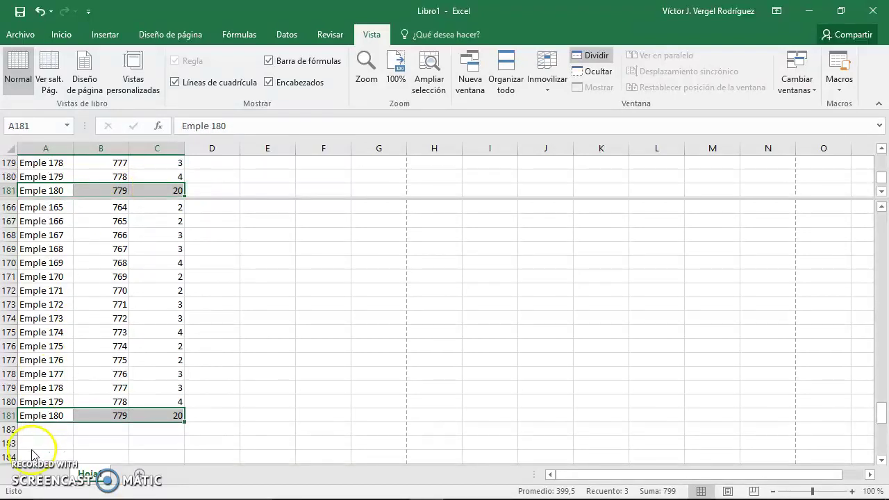
click(30, 497)
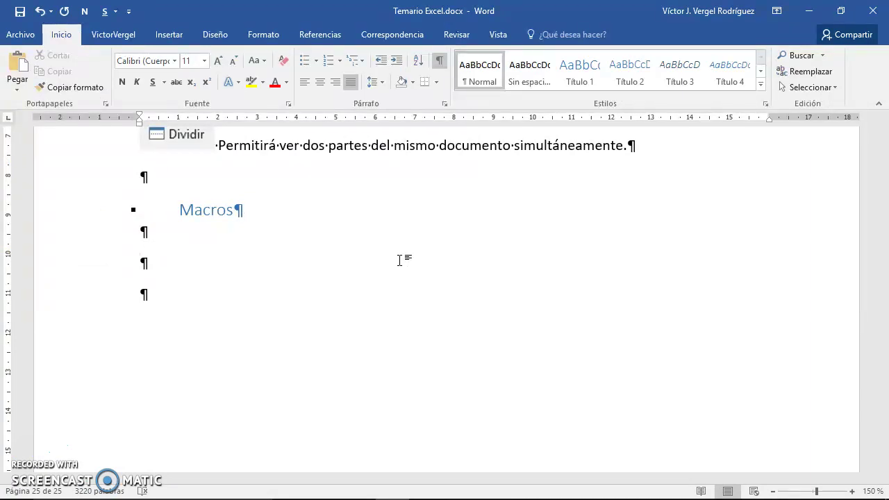
Step: Bring the Word notes document back to the front
key(alt+Tab)
key(alt+Tab)
key(alt+Tab)
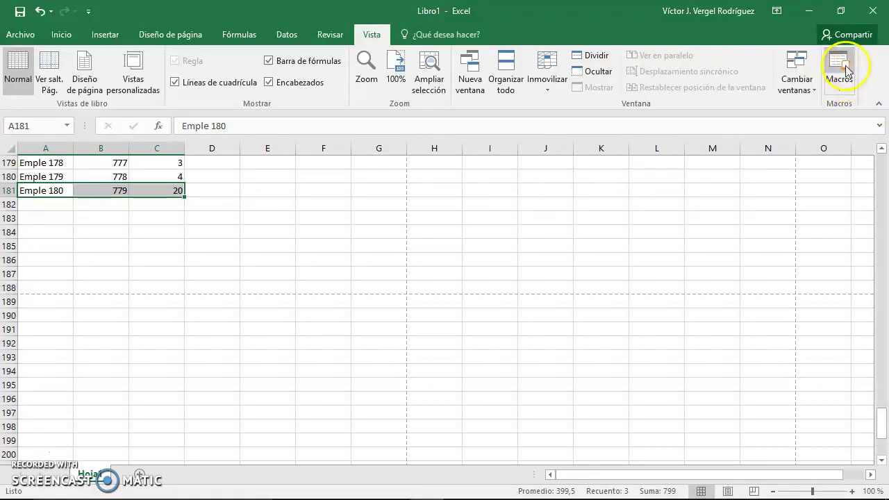
key(alt+Tab)
click(312, 219)
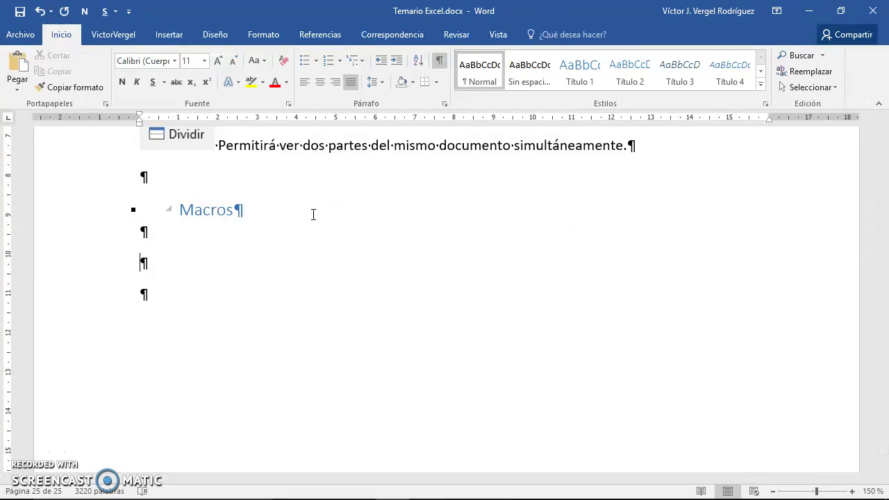
Step: Under Macros, type the indented 'Conjunto de operaciones grabadas que podrán repetirse...' definition, then return to Excel
key(Tab)
text(Un conjun)
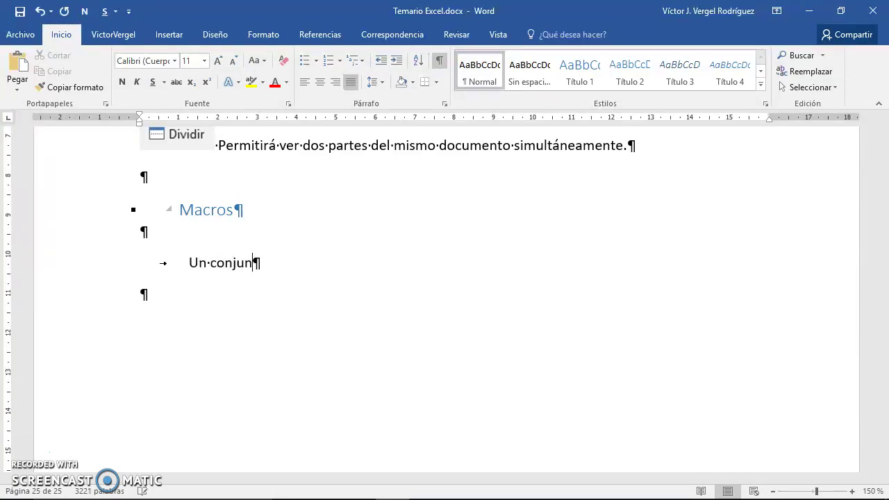
key(ctrl+shift+Left)
key(ctrl+shift+Left)
text(Conjunto)
key(BackSpace)
key(BackSpace)
text(nto de operaciones grabadas)
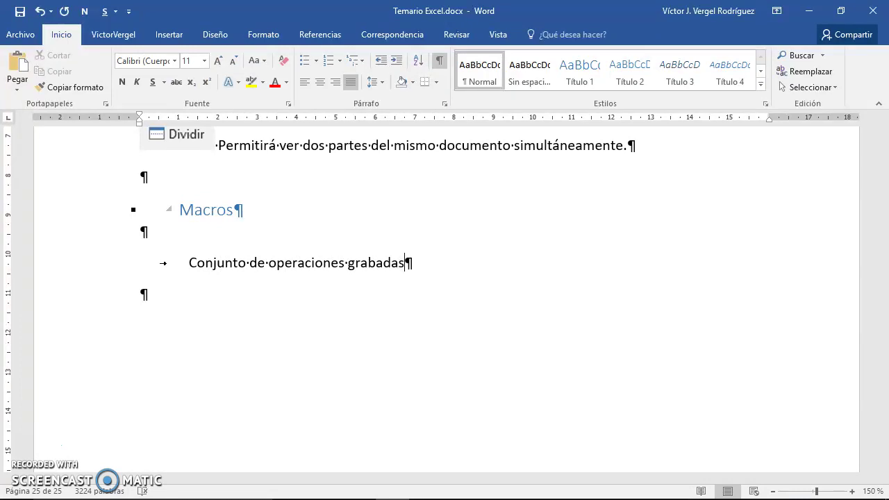
text( que podrán repetirse en el momento que deseemos.)
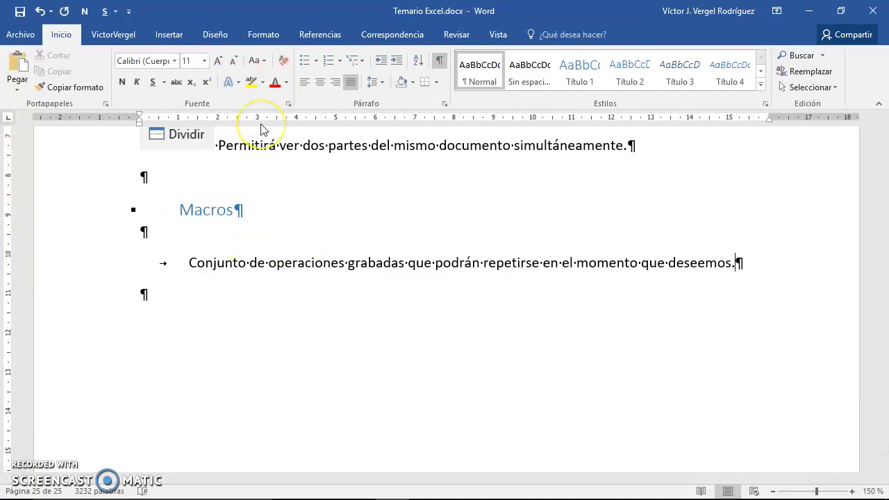
key(alt+Tab)
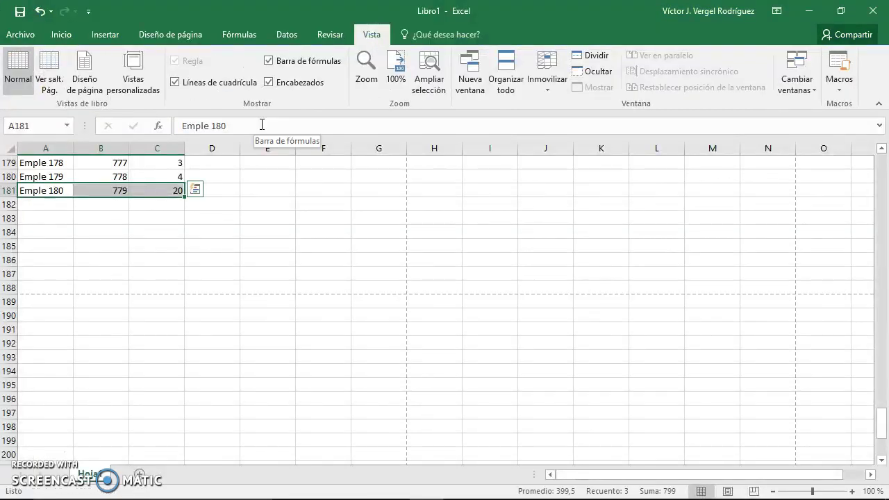
Step: Jump to A1, open the View > Macros list, then bring up the Recortes window
scroll(376, 202, up, 8)
scroll(377, 202, up, 13)
scroll(315, 200, up, 7)
click(313, 202)
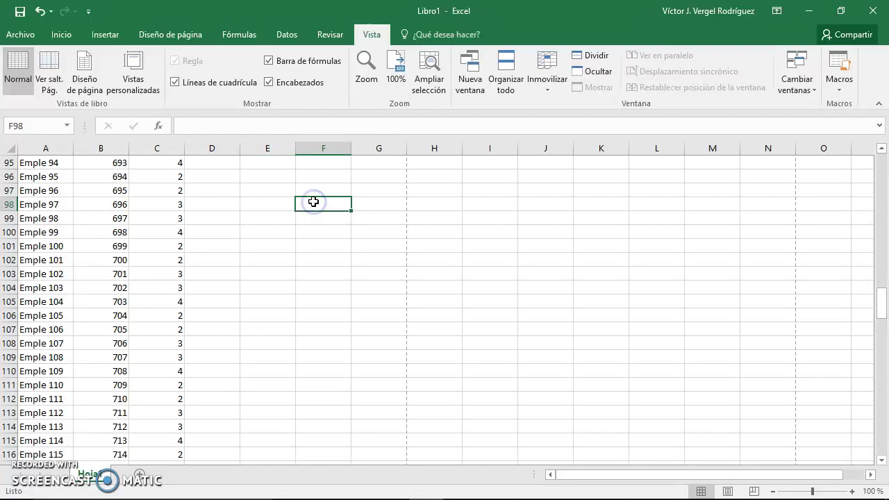
key(ctrl+Home)
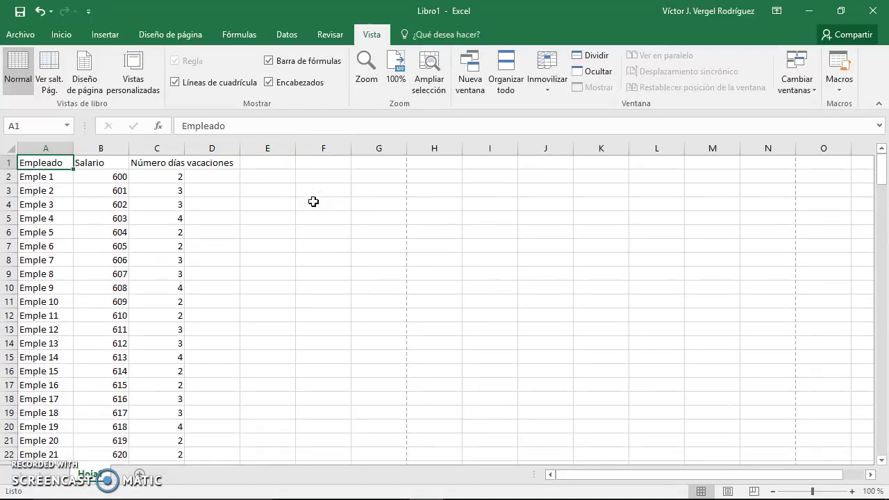
click(840, 85)
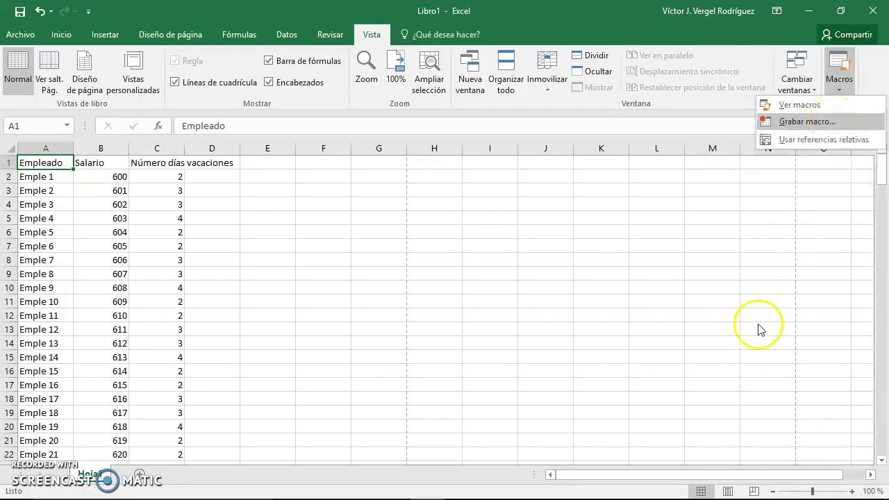
click(637, 490)
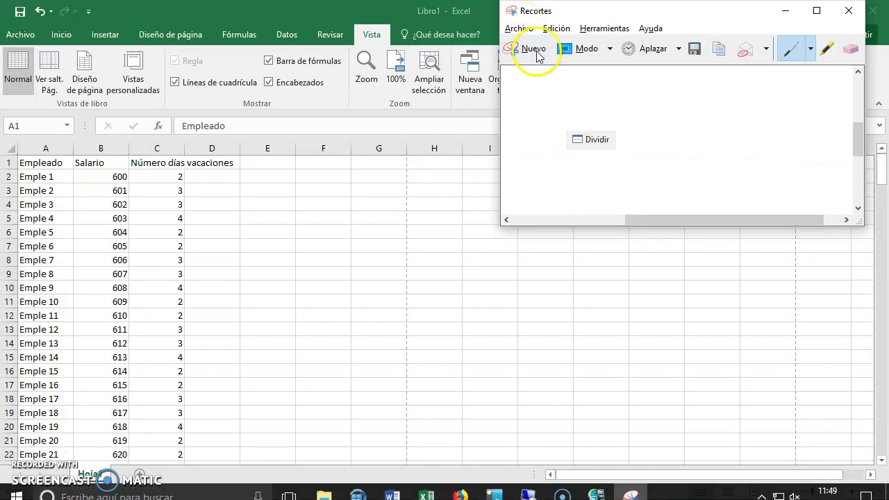
Step: Browse the Recortes menus and Opciones without changes, then close Recortes and reopen the Macros list
click(531, 29)
click(605, 27)
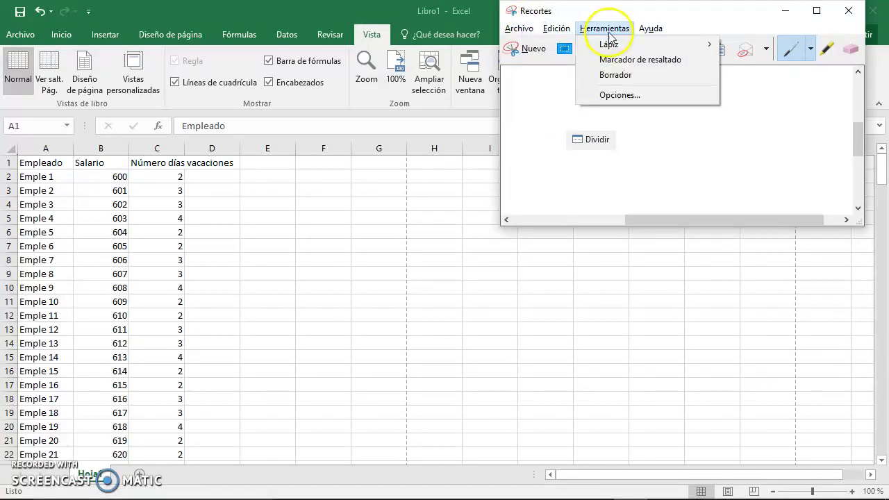
click(633, 95)
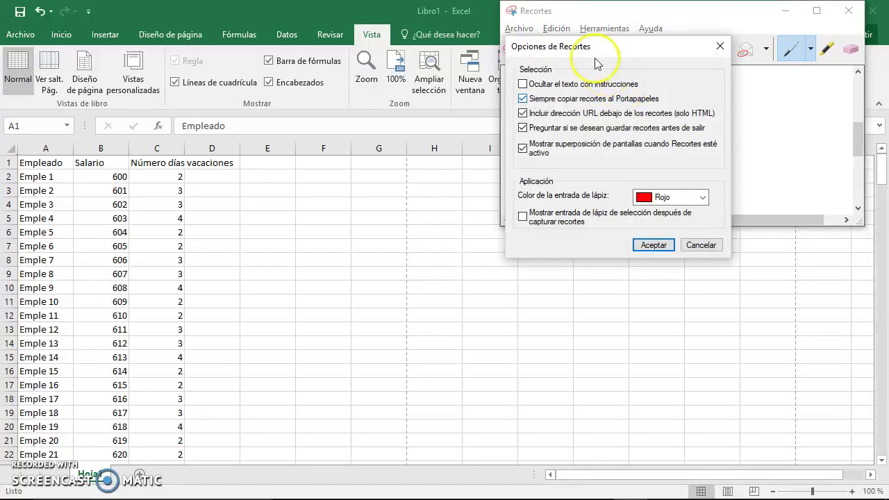
key(Escape)
click(567, 29)
mouse_move(651, 28)
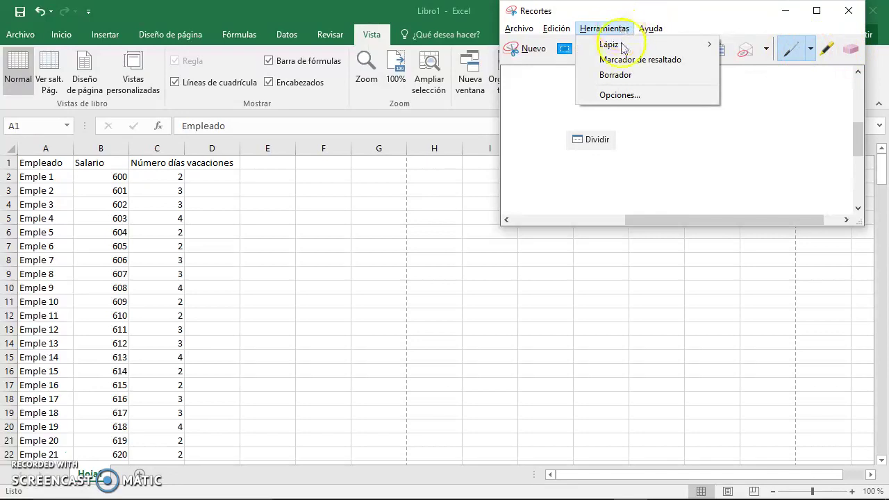
click(613, 94)
key(Return)
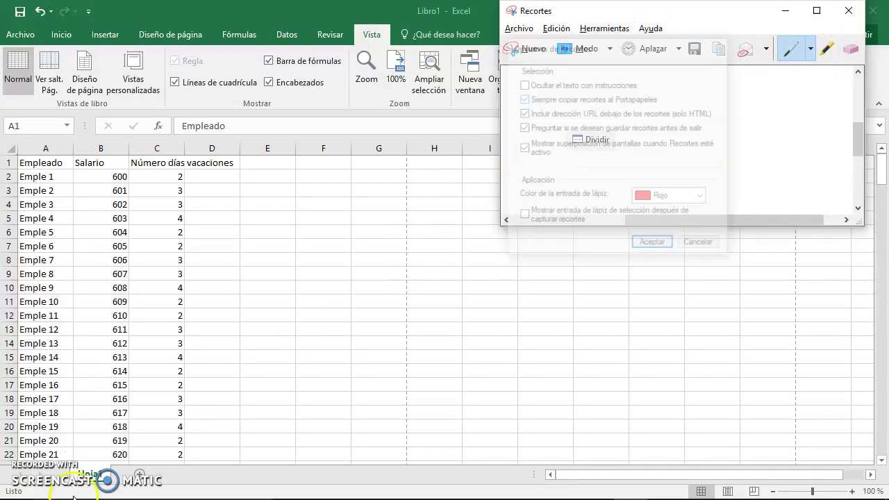
click(841, 84)
Step: Record macro NegritaCursivaSubrayado, shortcut Ctrl+t, in Este libro, described as bold, italic and underline
click(798, 122)
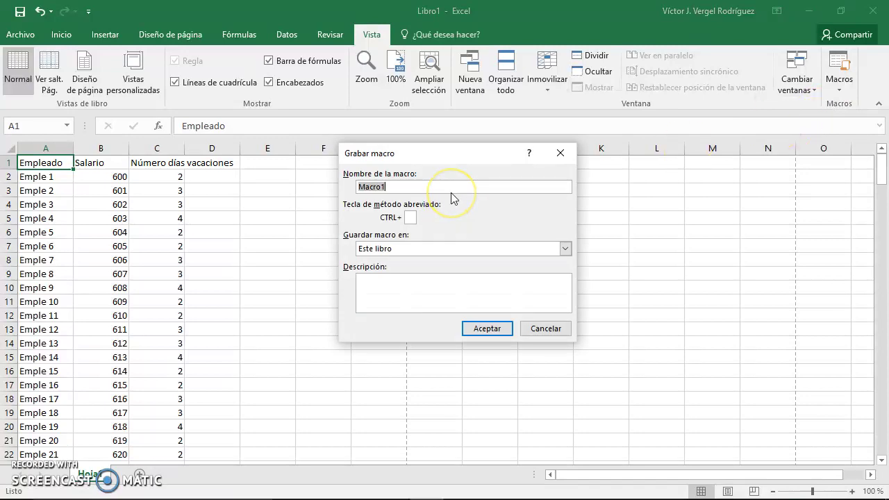
text(NegritaCursivaSubrayad)
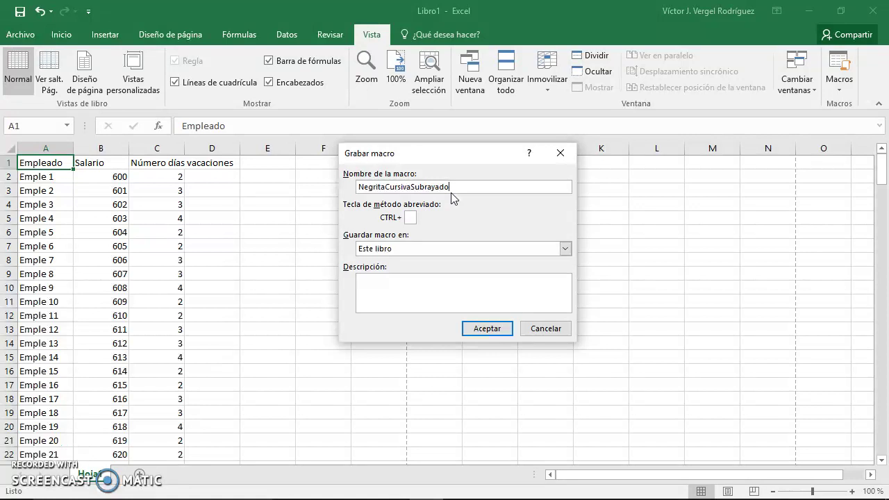
click(409, 218)
text(t)
key(Tab)
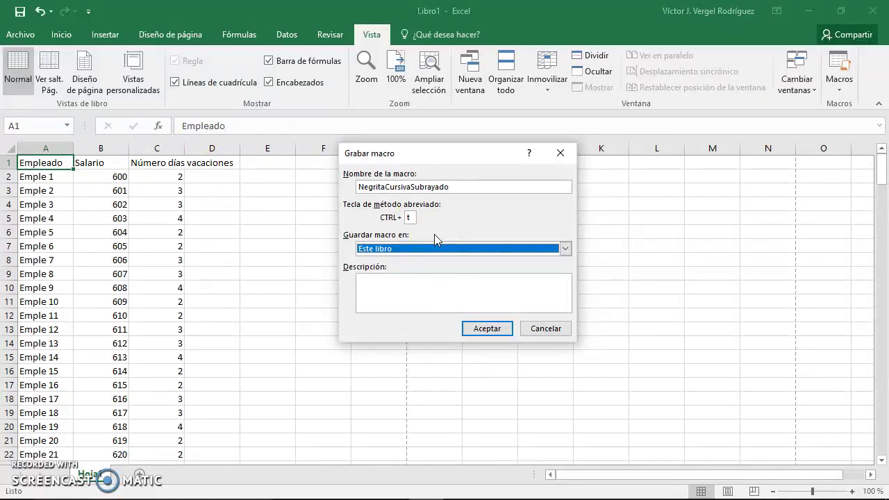
click(399, 288)
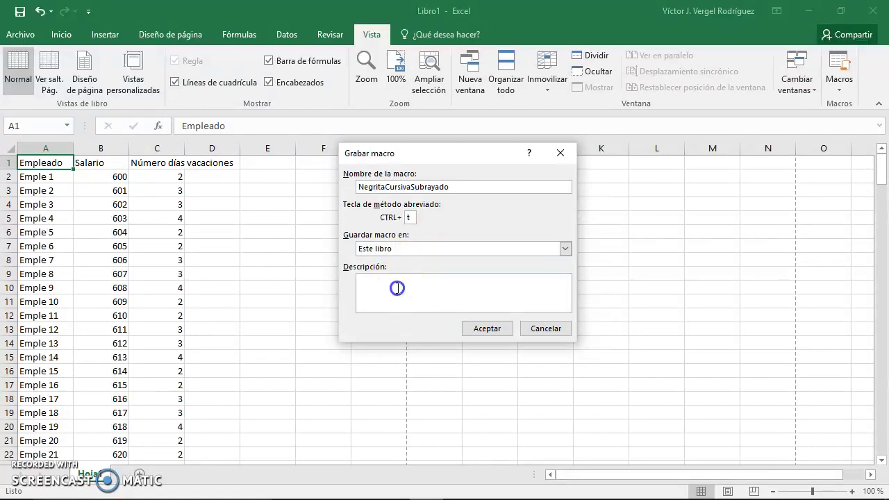
text(Coloca en negritra)
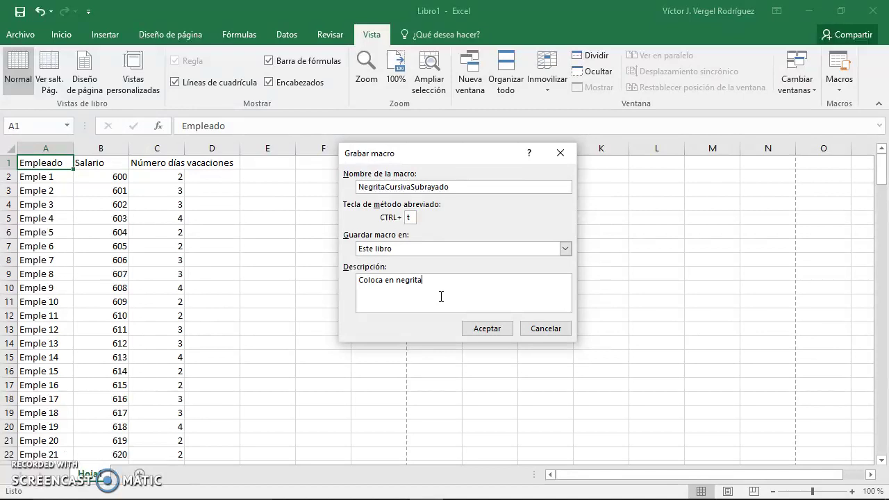
text(cursiva y subrayado un texto.)
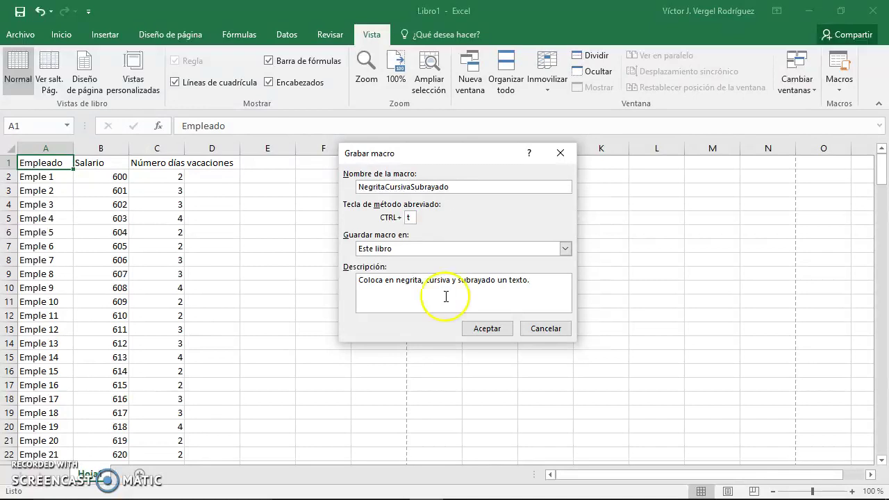
click(485, 326)
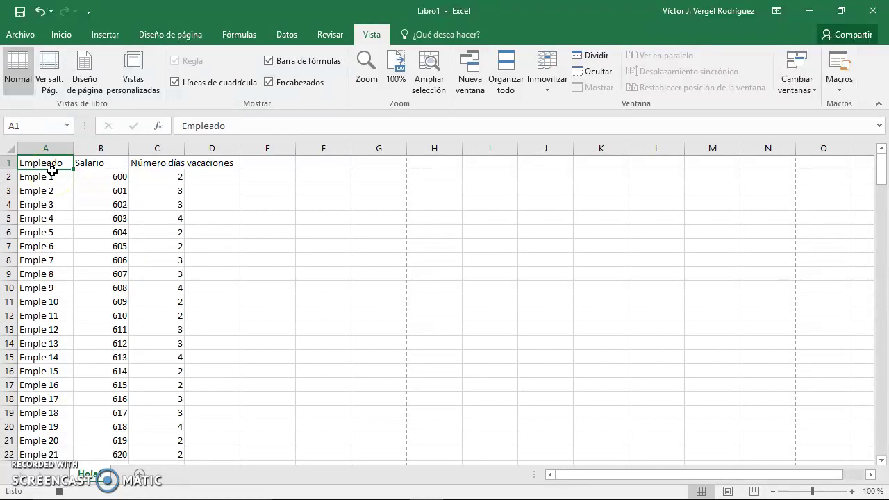
Step: Make the Empleado header in A1 bold, italic and underlined
mouse_move(51, 165)
mouse_down()
mouse_move(168, 176)
mouse_move(168, 164)
mouse_up()
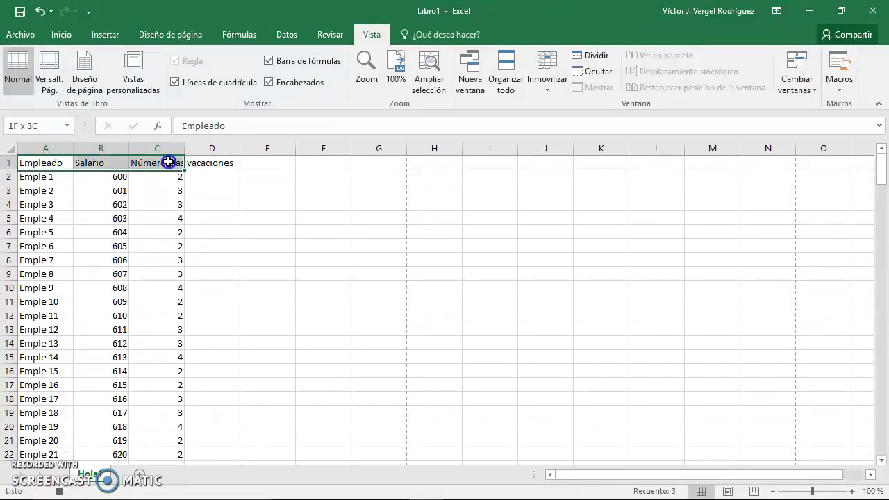
click(29, 166)
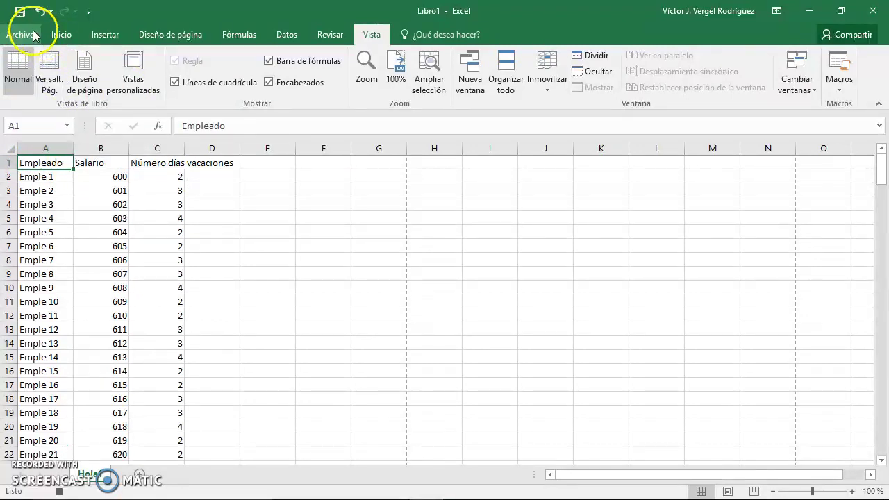
click(32, 30)
click(28, 26)
click(61, 34)
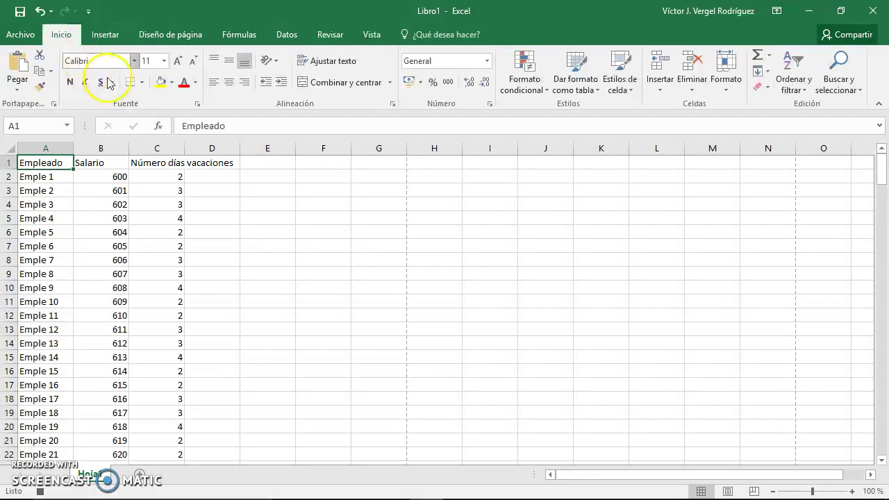
click(70, 82)
click(84, 84)
click(101, 85)
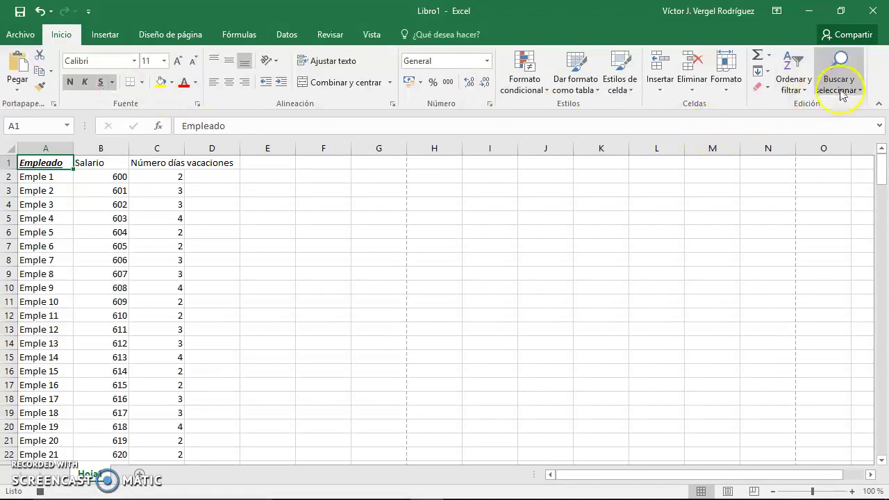
Step: Stop the macro recording from Vista > Macros
click(370, 33)
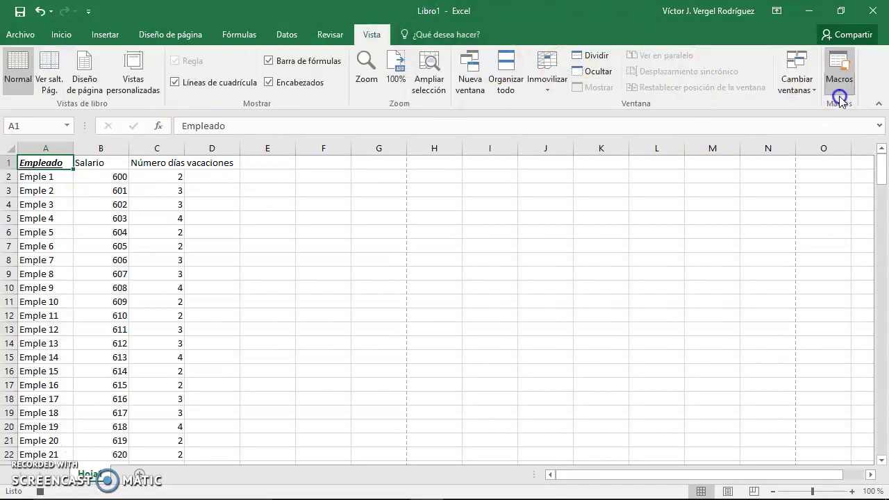
click(840, 99)
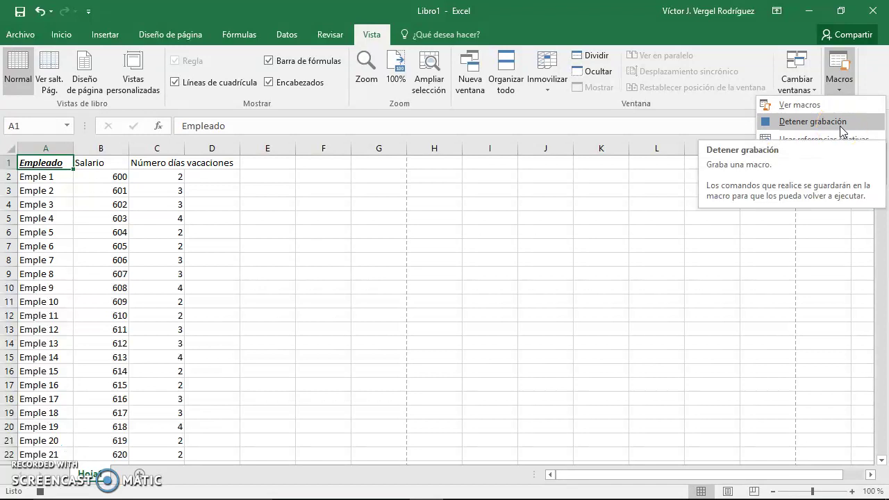
click(840, 124)
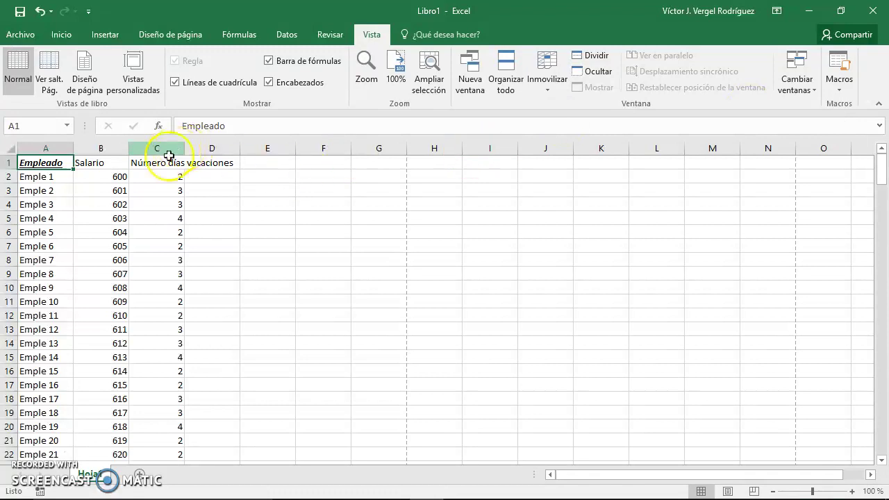
Step: Remove italic, bold and underline from the Empleado header in A1, leaving plain text
click(99, 162)
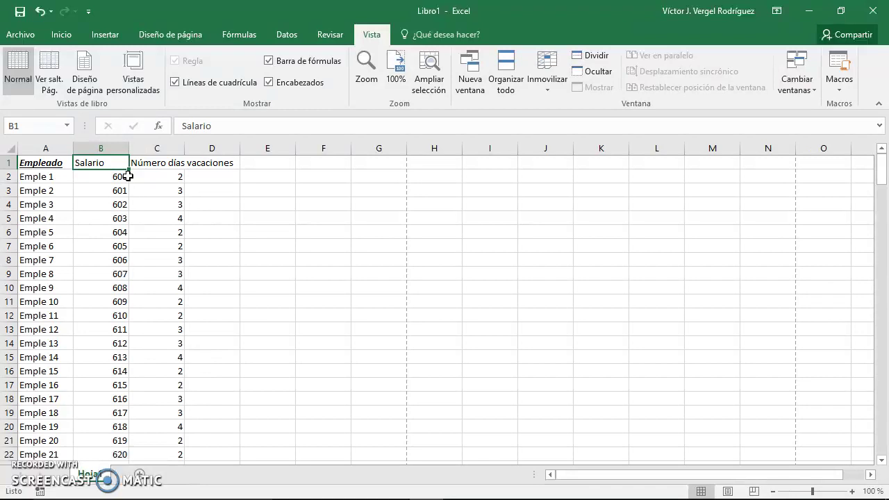
key(Left)
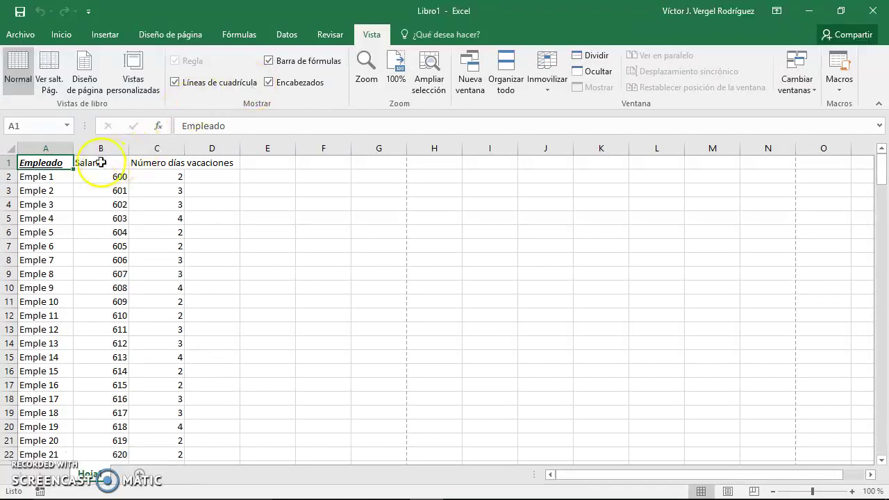
click(100, 162)
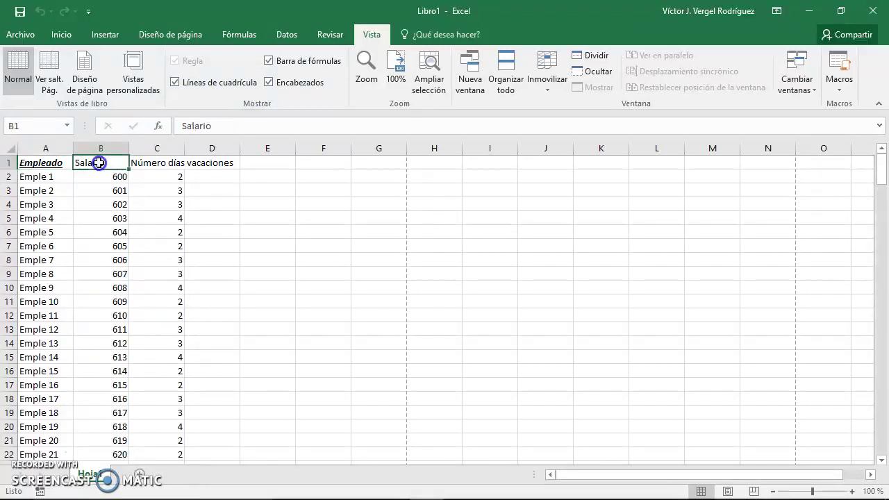
click(49, 164)
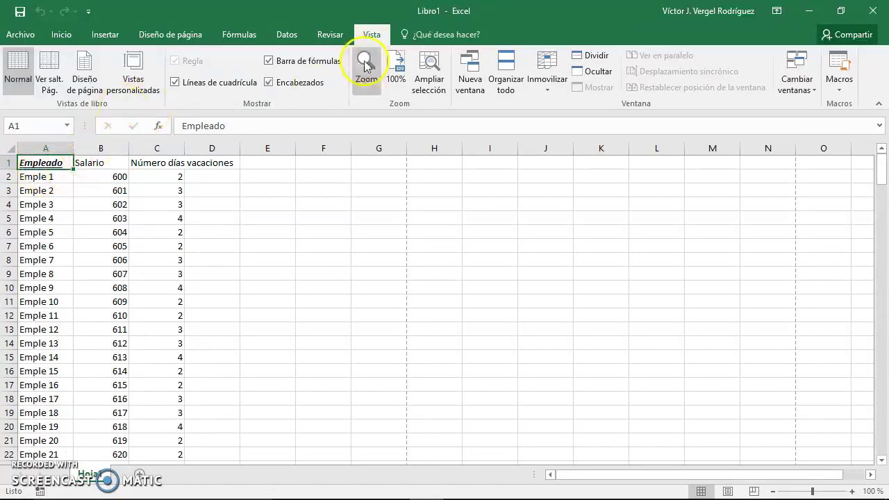
click(61, 34)
click(84, 82)
click(71, 82)
click(100, 82)
click(363, 288)
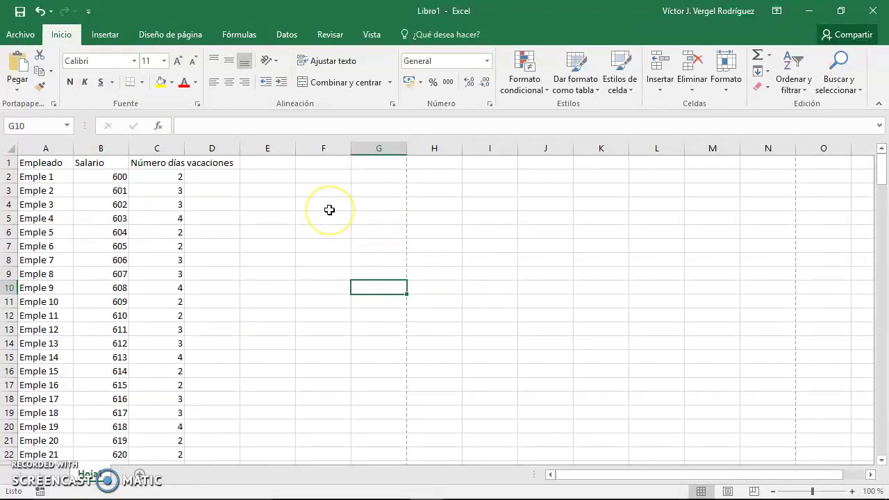
key(ctrl+z)
key(ctrl+z)
key(ctrl+z)
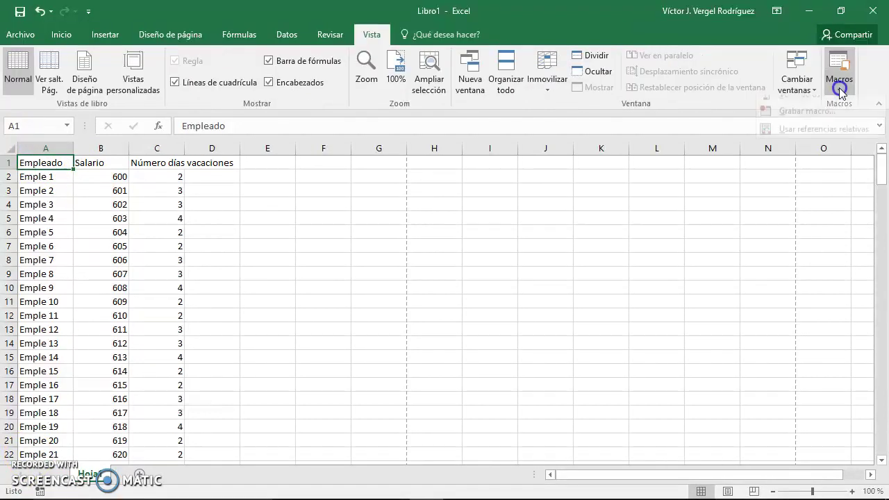
Step: Turn on Usar referencias relativas in the Macros dropdown
click(839, 77)
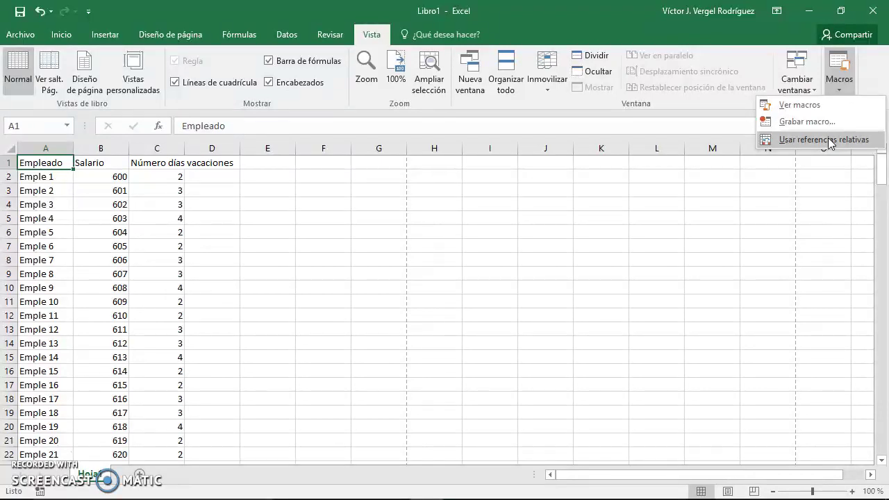
click(830, 139)
click(774, 139)
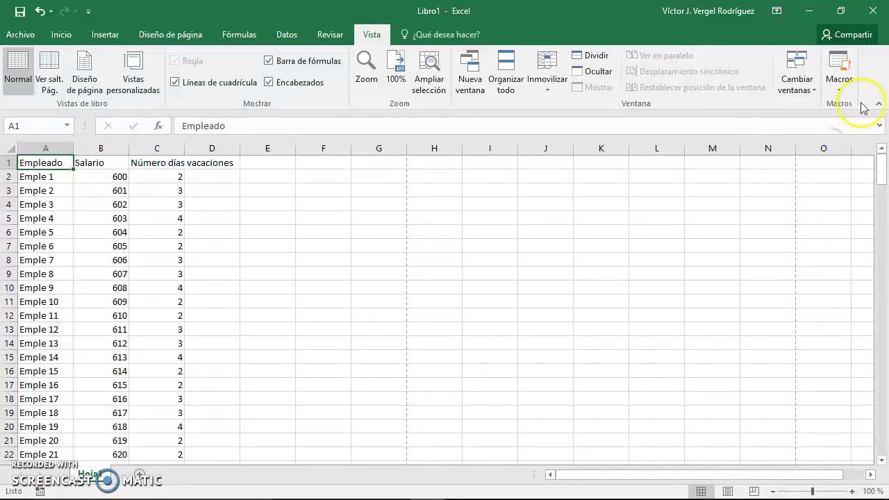
Step: Start recording a macro named NegritaCursivaSubrayado2 with shortcut Ctrl+y
click(839, 80)
click(837, 120)
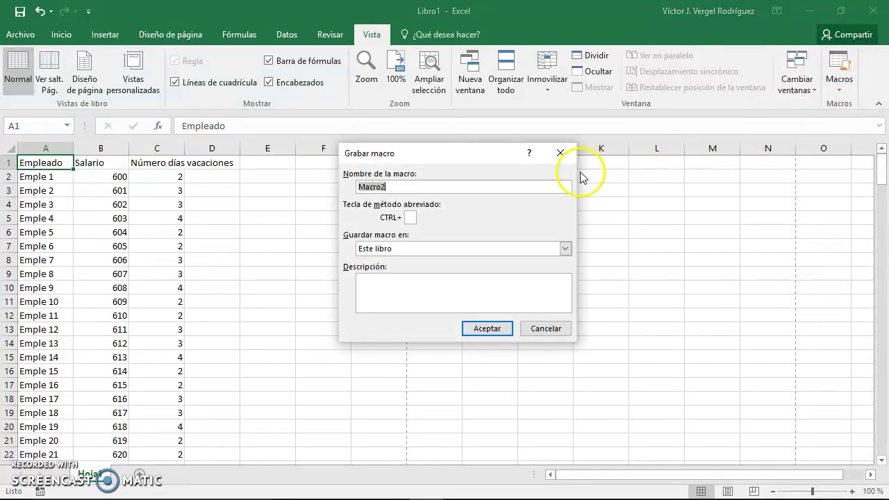
text(Negrita)
key(BackSpace)
text(CursivaSubrayado2)
click(411, 219)
click(410, 218)
text(y)
click(449, 276)
click(498, 333)
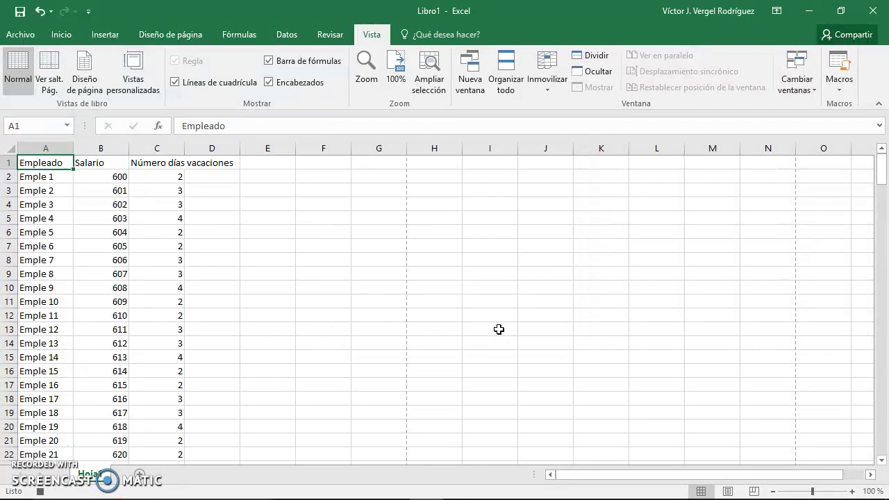
Step: Toggle relative references, then make the Empleado header bold, italic and underlined
click(840, 88)
click(842, 141)
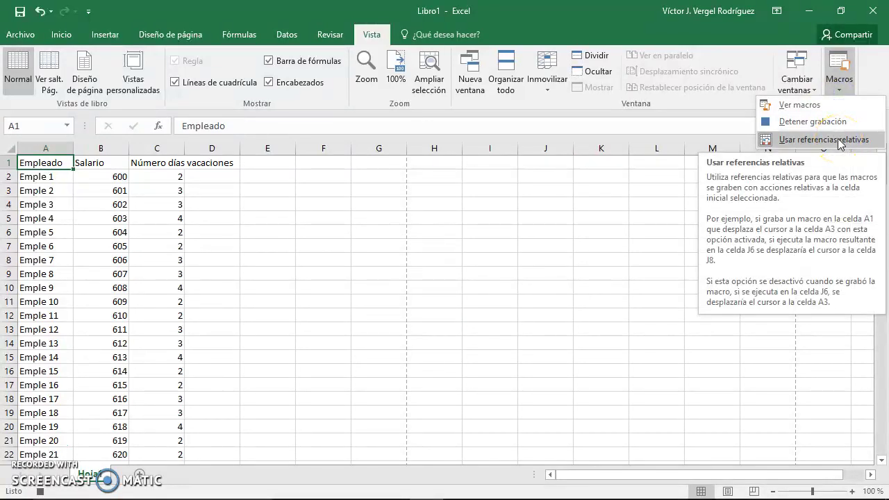
click(841, 140)
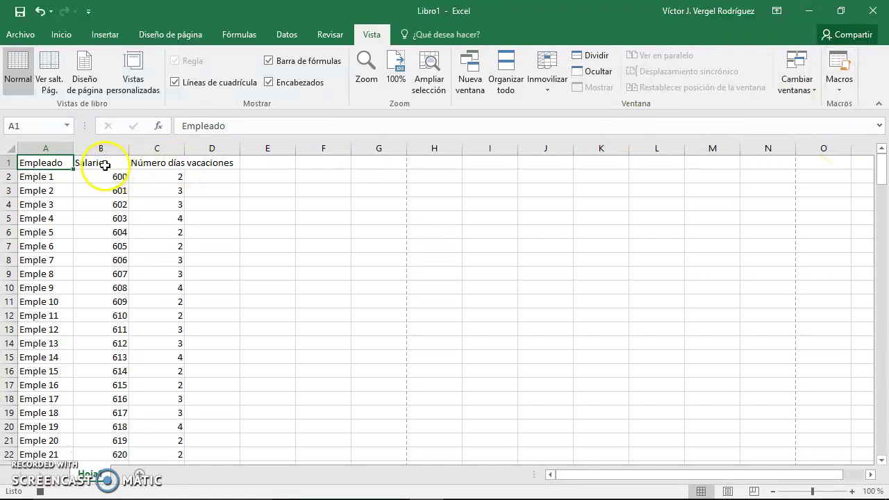
click(61, 34)
click(69, 82)
click(84, 82)
click(100, 83)
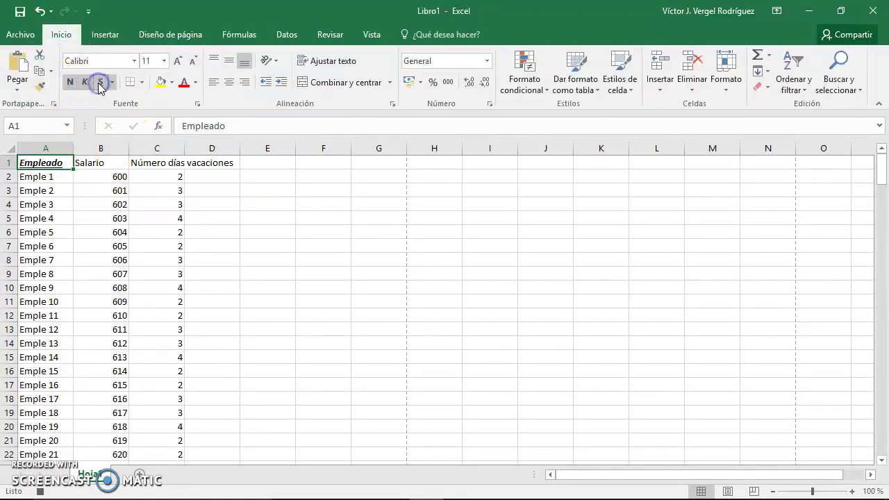
Step: Stop the NegritaCursivaSubrayado2 macro recording
click(370, 35)
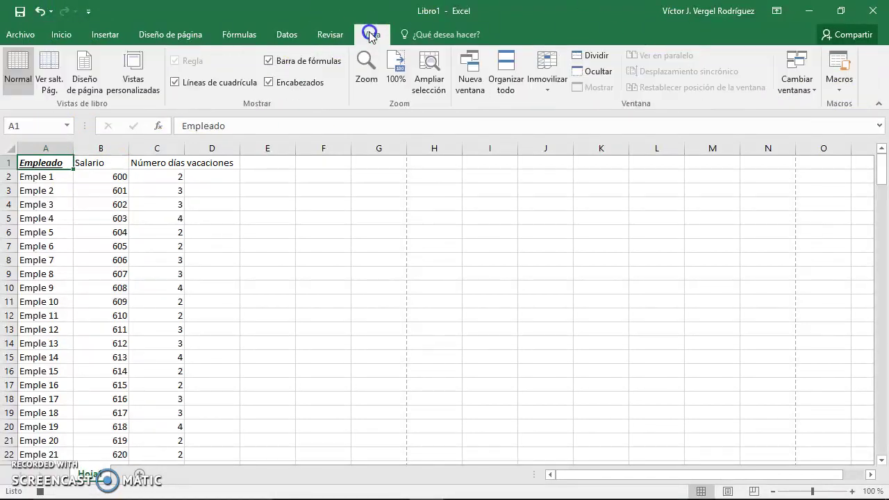
click(839, 87)
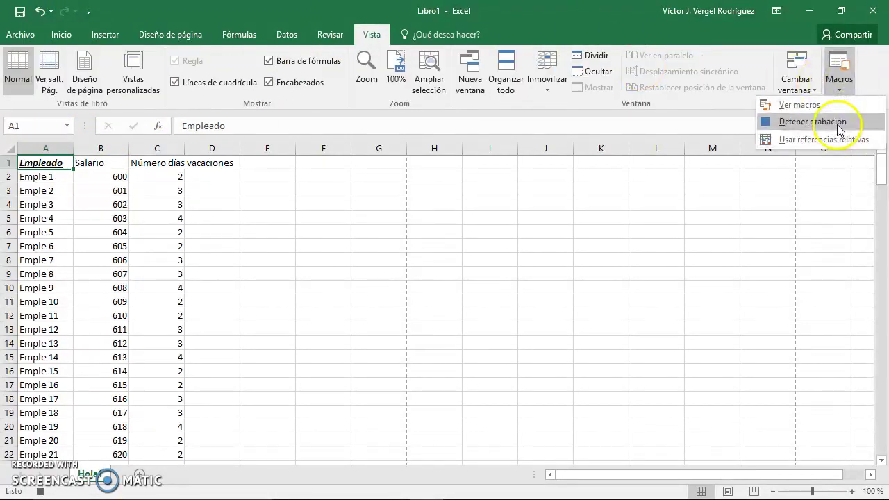
click(839, 125)
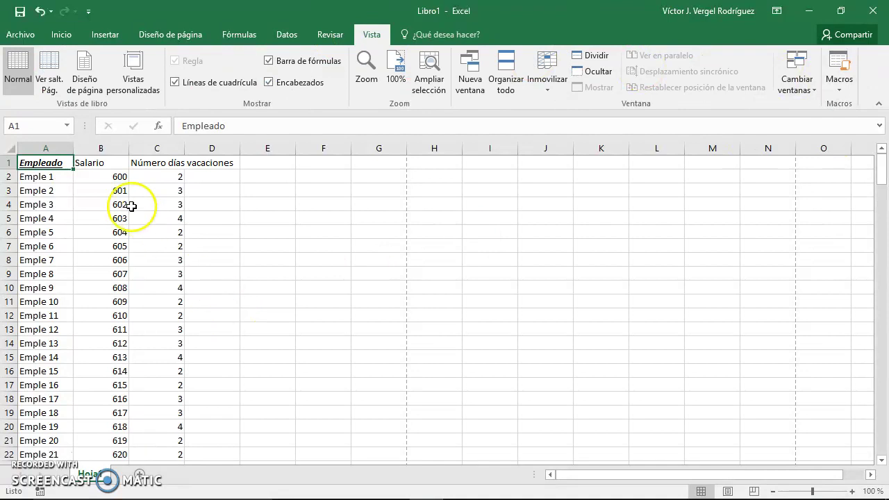
Step: Remove bold, italic and underline from the Empleado header in A1
click(61, 35)
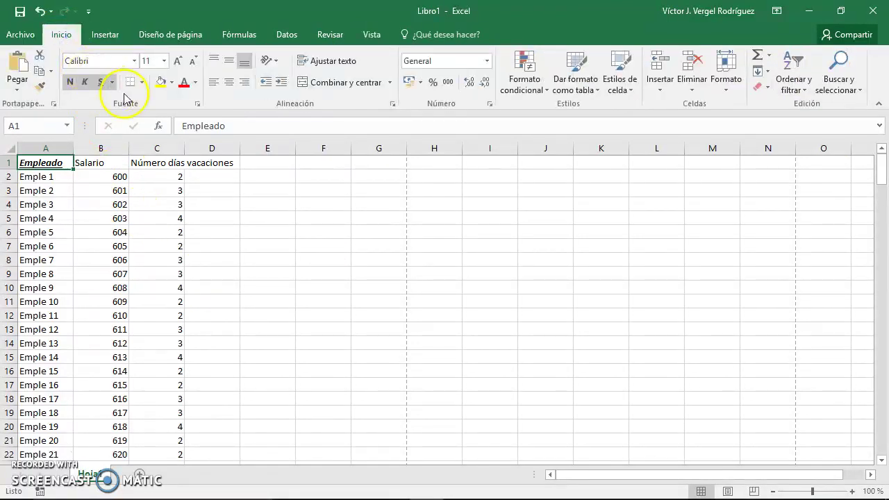
click(70, 82)
click(84, 81)
click(100, 82)
Step: Format the Número días vacaciones header in C1 bold, italic and underlined with keyboard shortcuts
click(114, 191)
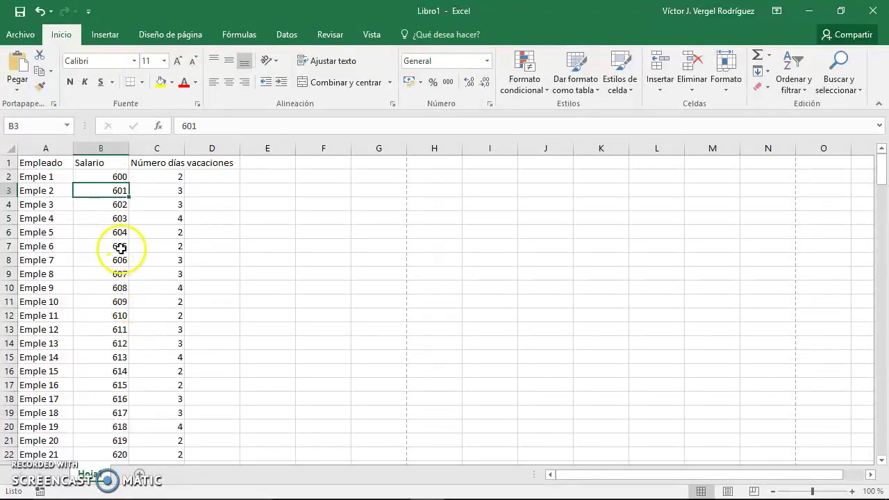
click(158, 163)
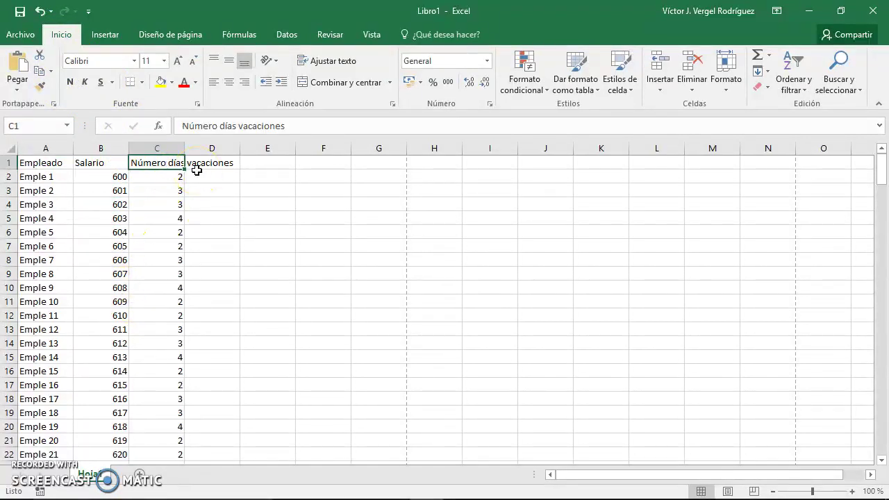
key(ctrl+n)
key(ctrl+k)
key(ctrl+s)
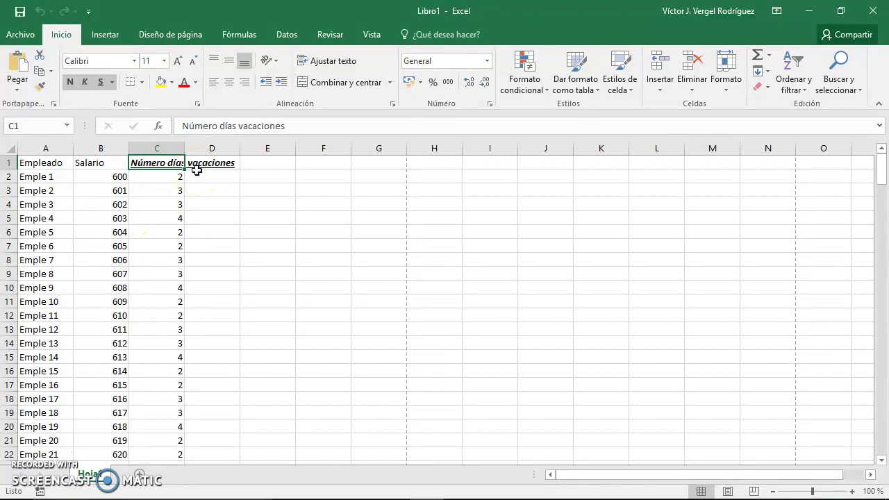